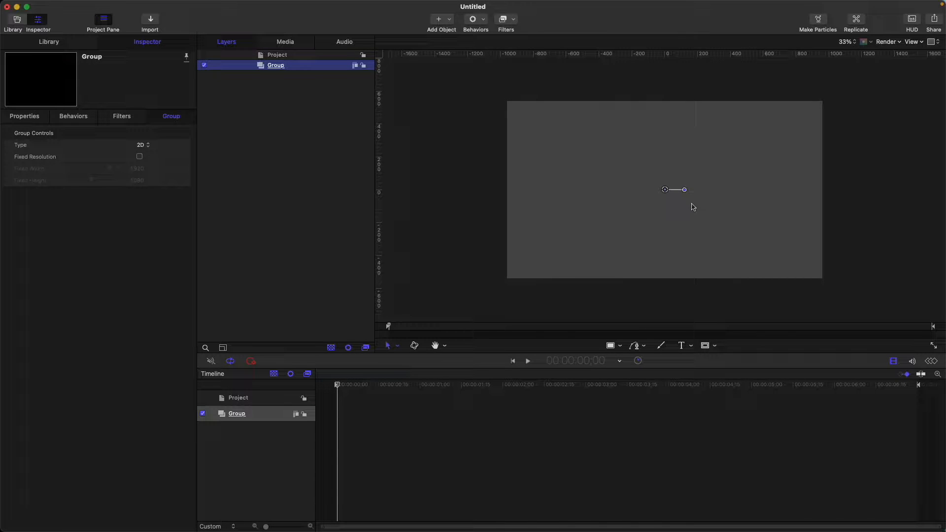
- Add the text "KINETIC" to the canvas and set its alignment to center
{"action": "key", "text": "t"}
{"action": "left_click", "coordinate": [625, 199]}
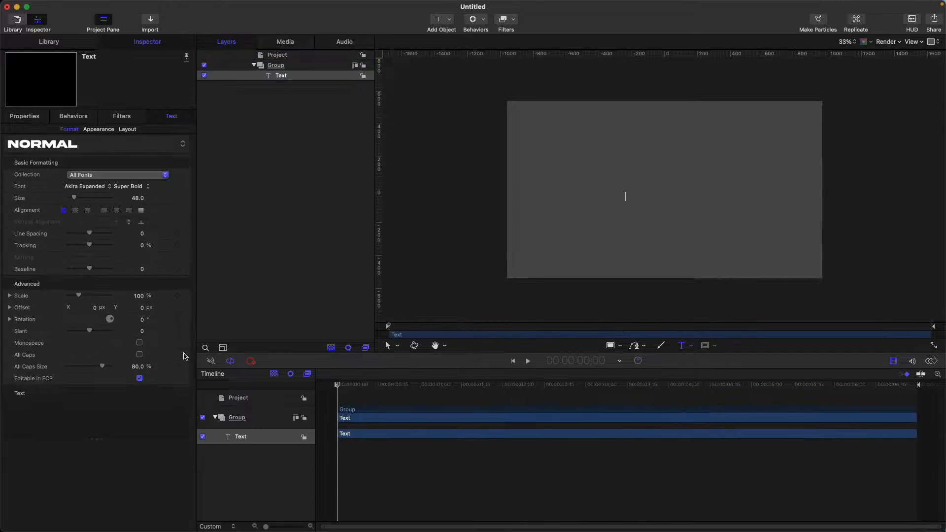
{"action": "type", "text": "KINETIC"}
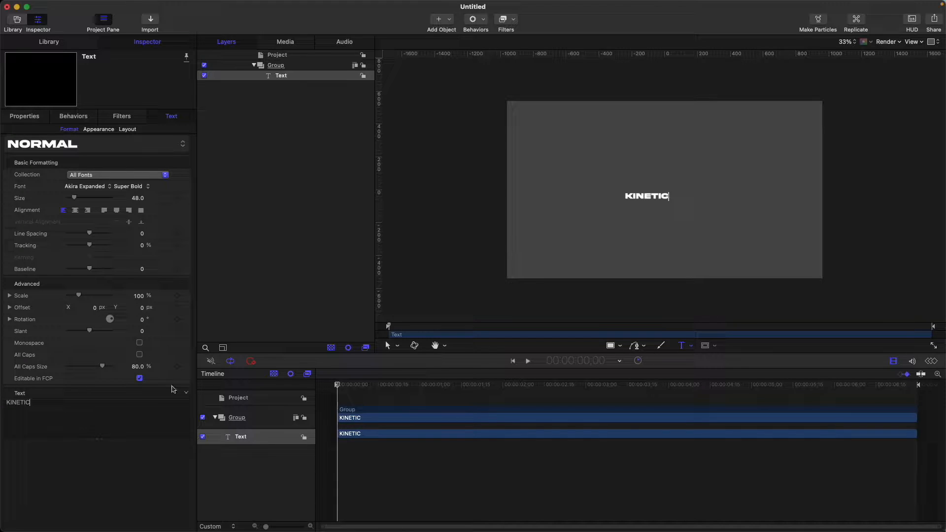
{"action": "left_click", "coordinate": [74, 210]}
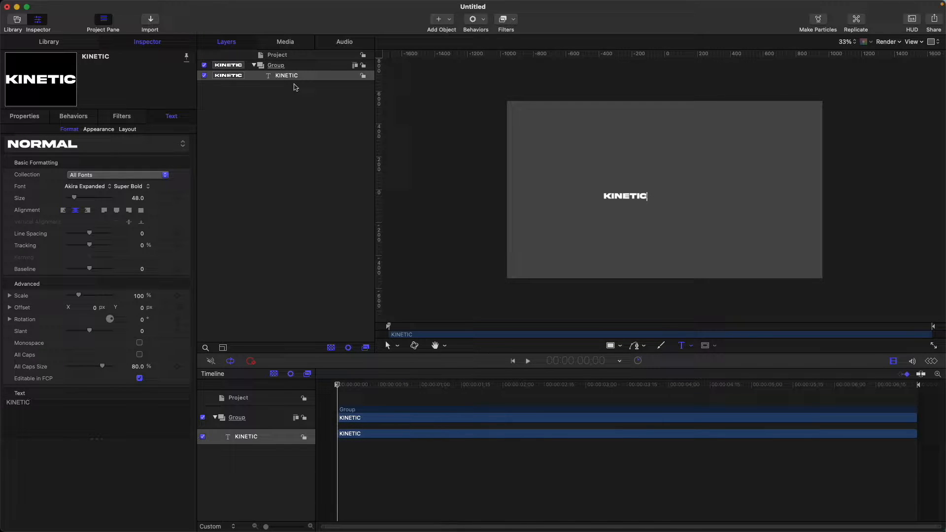
- Put the KINETIC text in its own nested group and reset the text's position to the canvas centre
{"action": "key", "text": "super+shift+g"}
{"action": "left_click", "coordinate": [299, 86]}
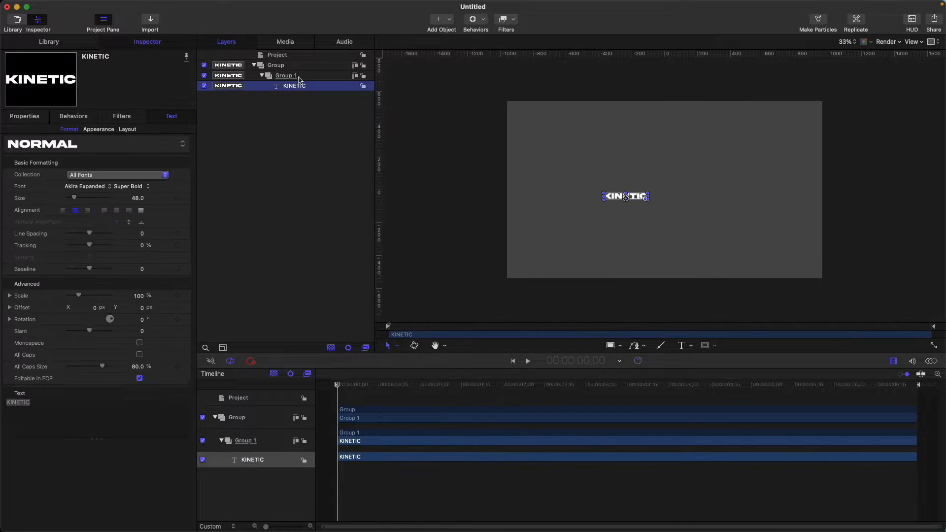
{"action": "left_click", "coordinate": [35, 116]}
{"action": "left_click", "coordinate": [185, 146]}
{"action": "left_click", "coordinate": [213, 159]}
{"action": "left_click", "coordinate": [304, 77]}
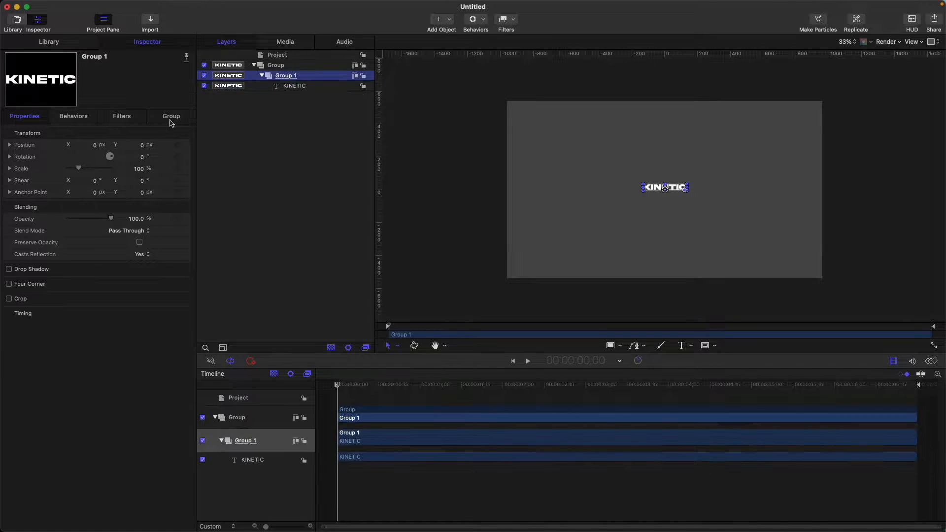
- Enlarge the KINETIC text to roughly double its font size
{"action": "left_click", "coordinate": [295, 86]}
{"action": "left_click", "coordinate": [170, 116]}
{"action": "left_click", "coordinate": [134, 198]}
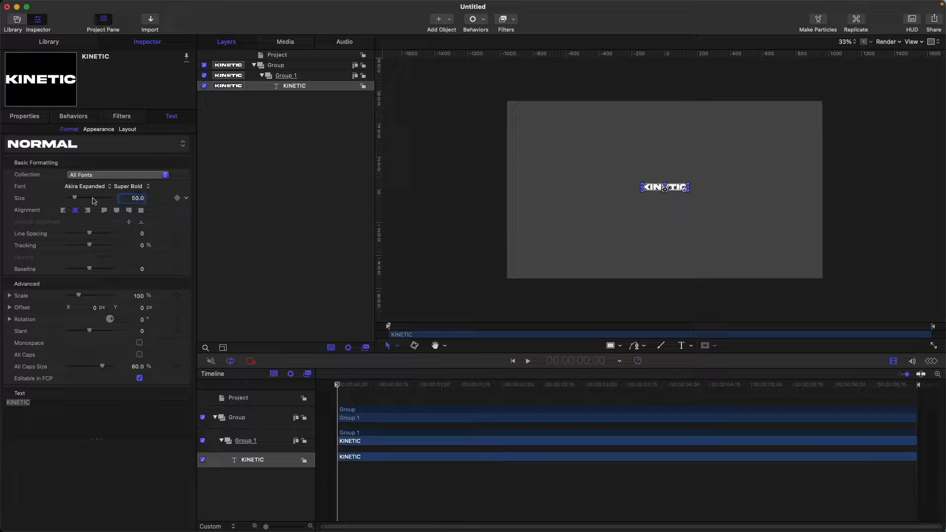
{"action": "left_click_drag", "start_coordinate": [75, 197], "coordinate": [82, 197]}
- Draw a rectangle in Group 1 slightly larger than the KINETIC text and place it below the text layer
{"action": "left_click", "coordinate": [287, 78]}
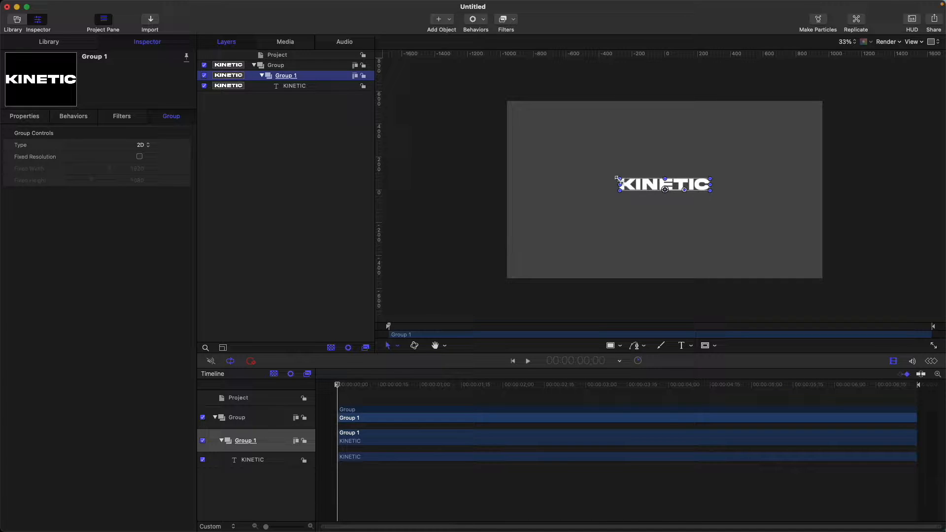
{"action": "key", "text": "r"}
{"action": "mouse_move", "coordinate": [617, 173]}
{"action": "left_mouse_down"}
{"action": "mouse_move", "coordinate": [641, 186]}
{"action": "mouse_move", "coordinate": [716, 193]}
{"action": "left_mouse_up"}
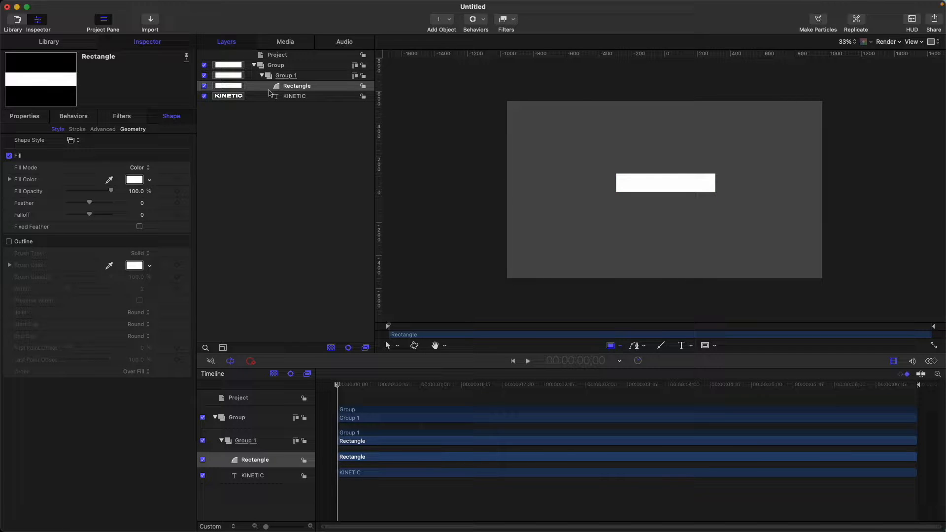
{"action": "left_click_drag", "start_coordinate": [270, 92], "coordinate": [272, 101]}
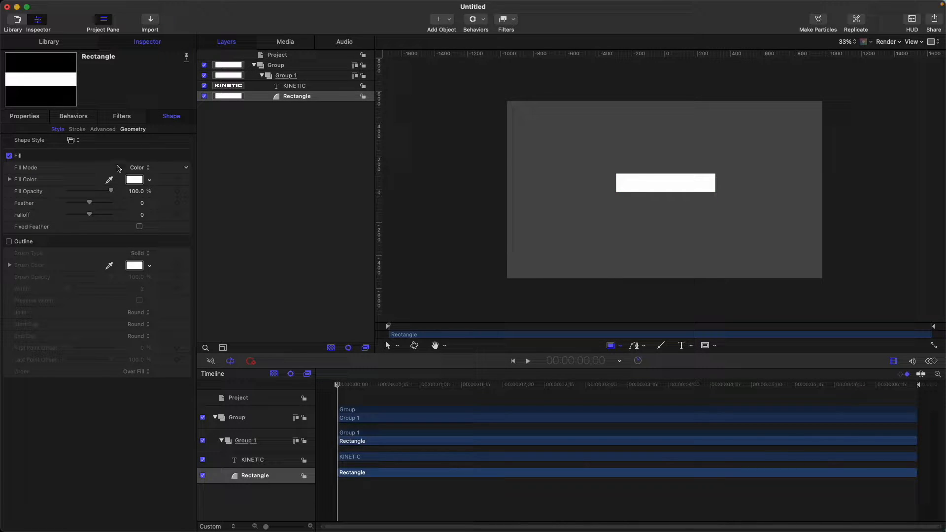
- Fill the rectangle with green and adjust its X and Y position so it frames the text evenly
{"action": "left_click", "coordinate": [134, 180]}
{"action": "left_click", "coordinate": [135, 158]}
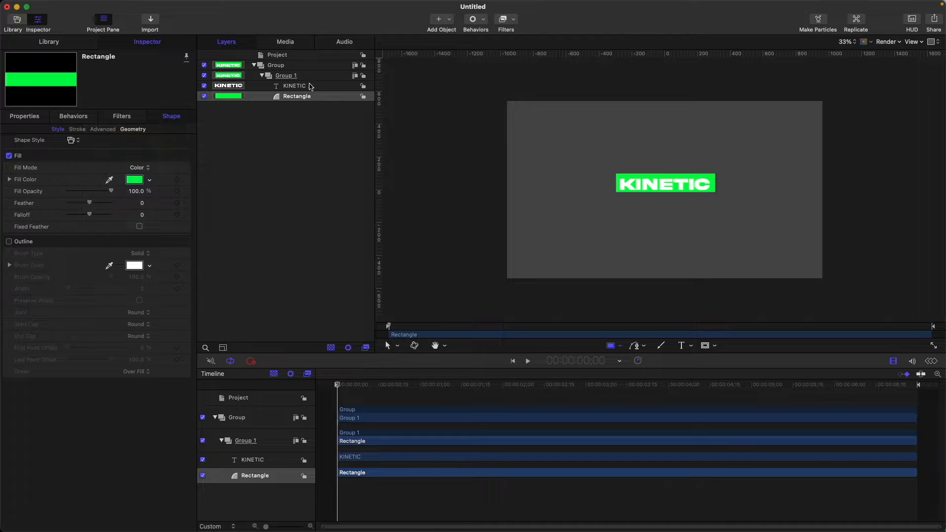
{"action": "left_click", "coordinate": [25, 115]}
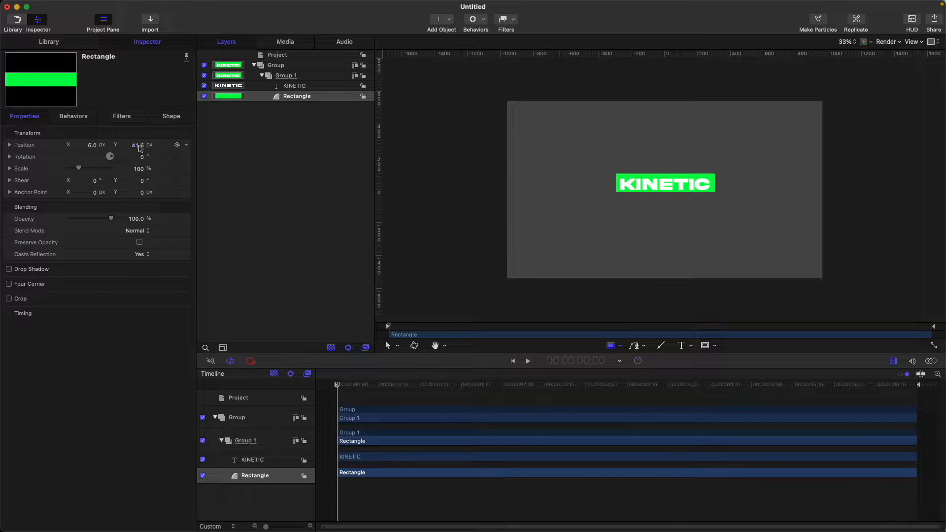
{"action": "left_click_drag", "start_coordinate": [139, 147], "coordinate": [87, 150]}
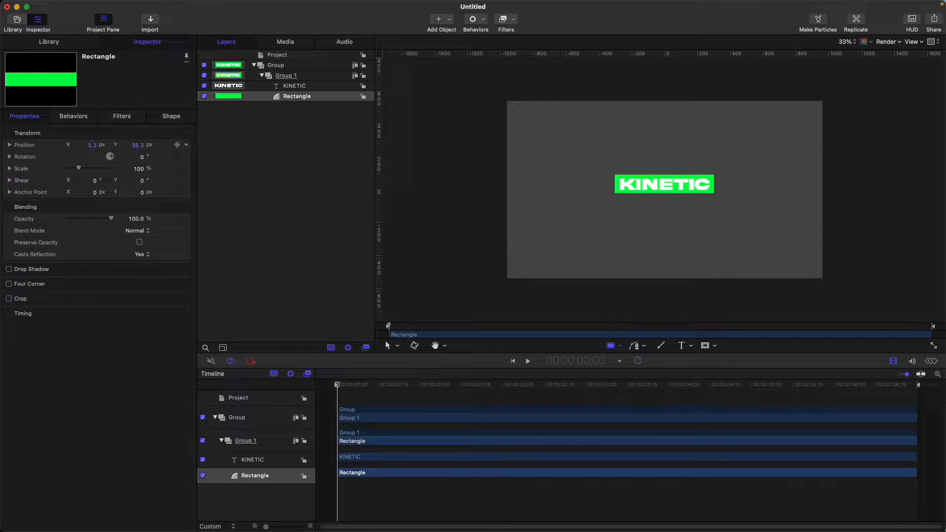
- Set the rectangle's fill opacity to 0% and collapse Group 1
{"action": "left_click", "coordinate": [170, 116]}
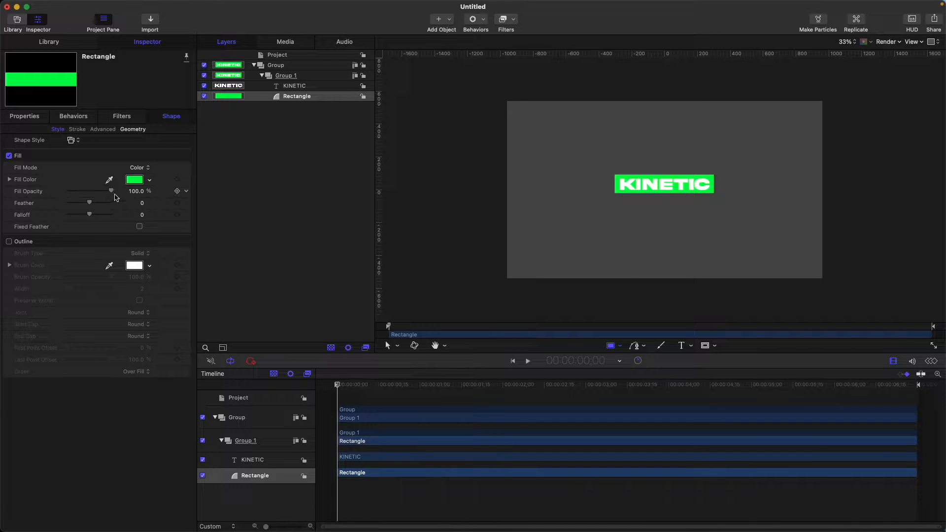
{"action": "left_click_drag", "start_coordinate": [111, 192], "coordinate": [3, 185]}
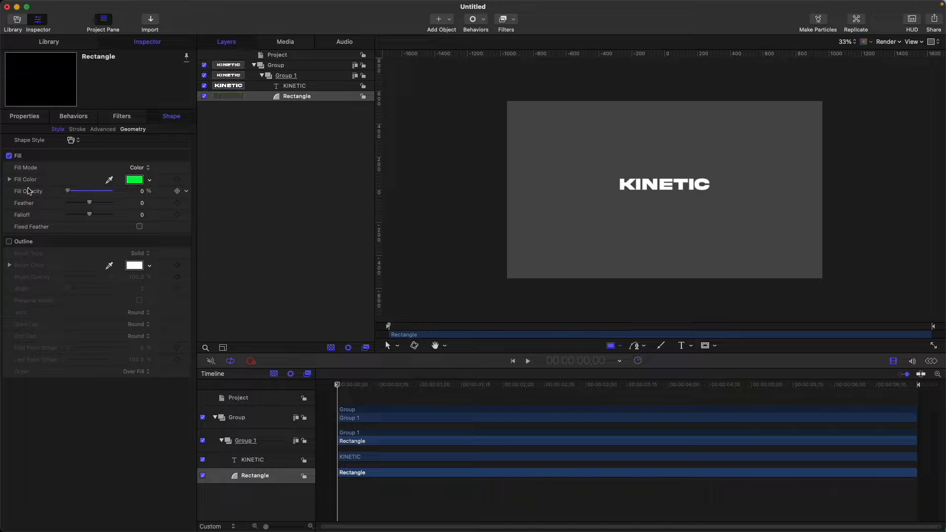
{"action": "left_click", "coordinate": [262, 76]}
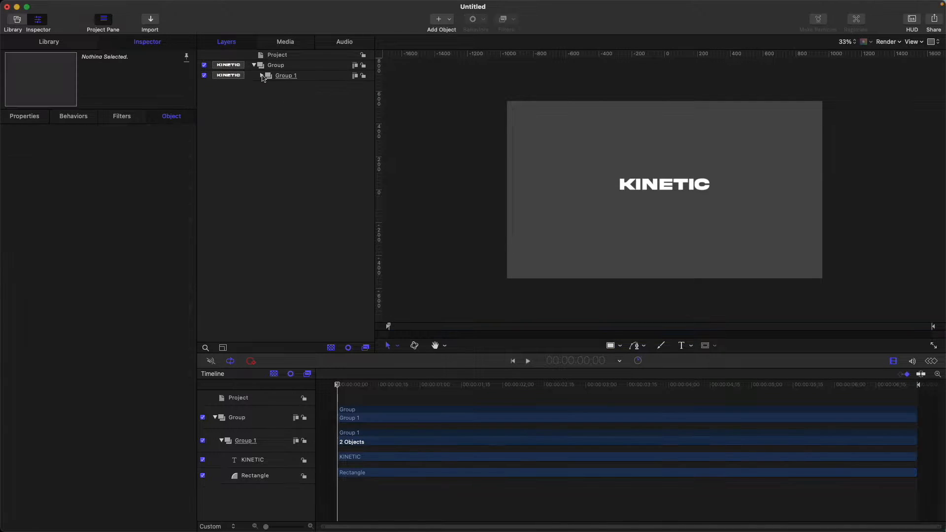
- Create a new group inside the main group and nest Group 1 in it
{"action": "left_click", "coordinate": [286, 76]}
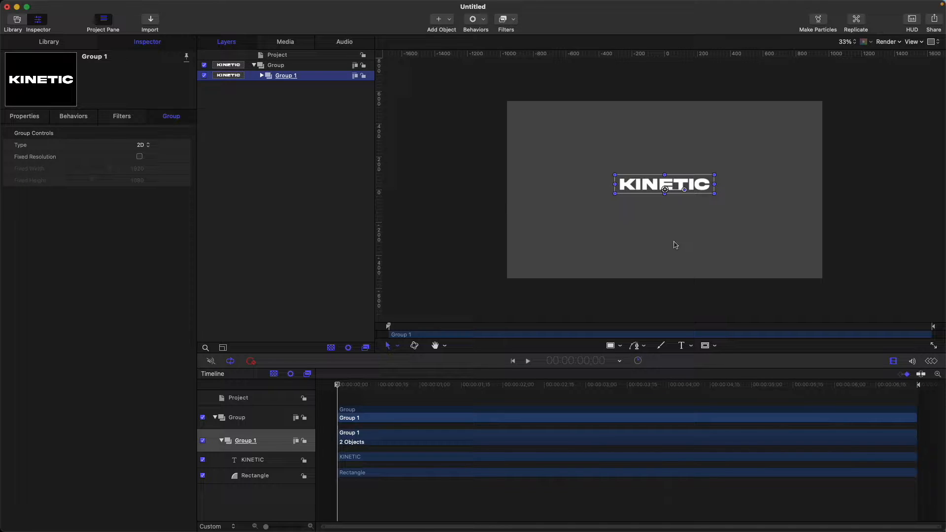
{"action": "key", "text": "super+shift+n"}
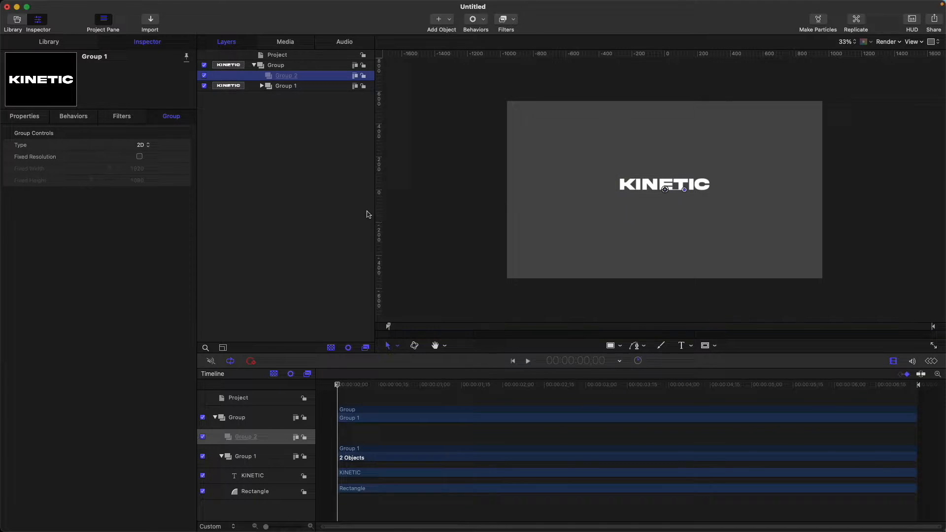
{"action": "left_click", "coordinate": [302, 88]}
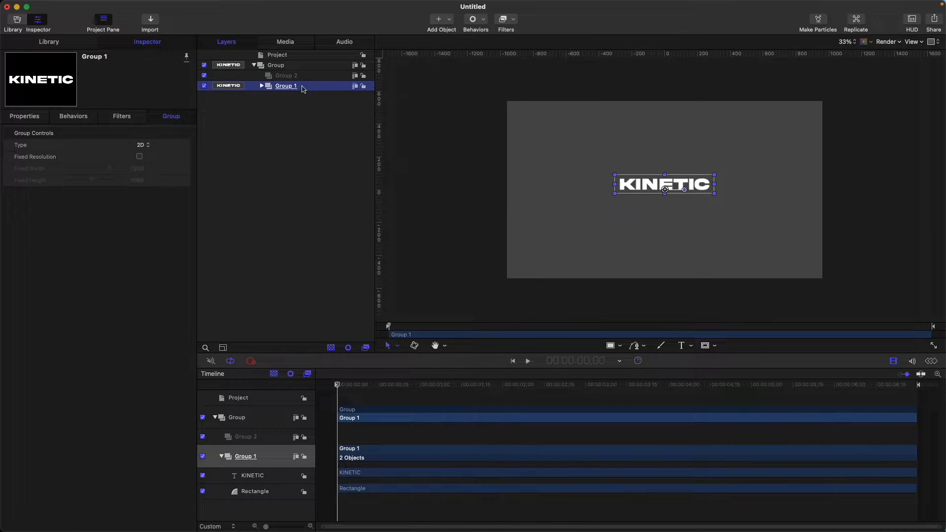
{"action": "left_click_drag", "start_coordinate": [302, 88], "coordinate": [287, 76]}
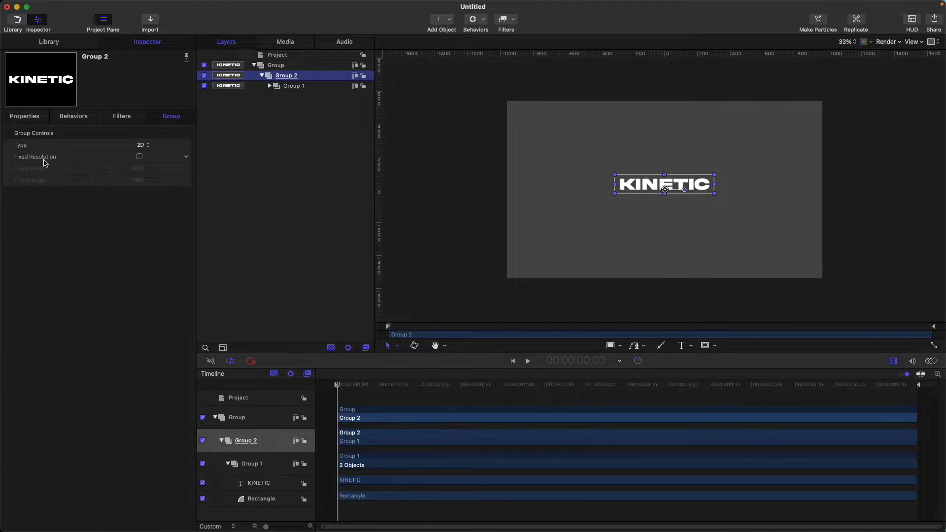
- Turn on Fixed Resolution for Group 2 and apply the Tile filter to it
{"action": "left_click", "coordinate": [140, 157]}
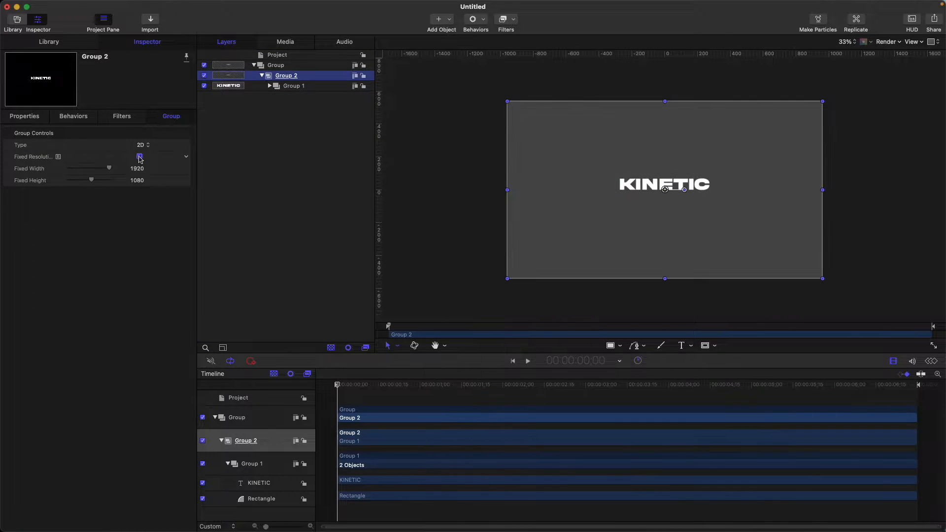
{"action": "left_click", "coordinate": [511, 21]}
{"action": "mouse_move", "coordinate": [560, 32]}
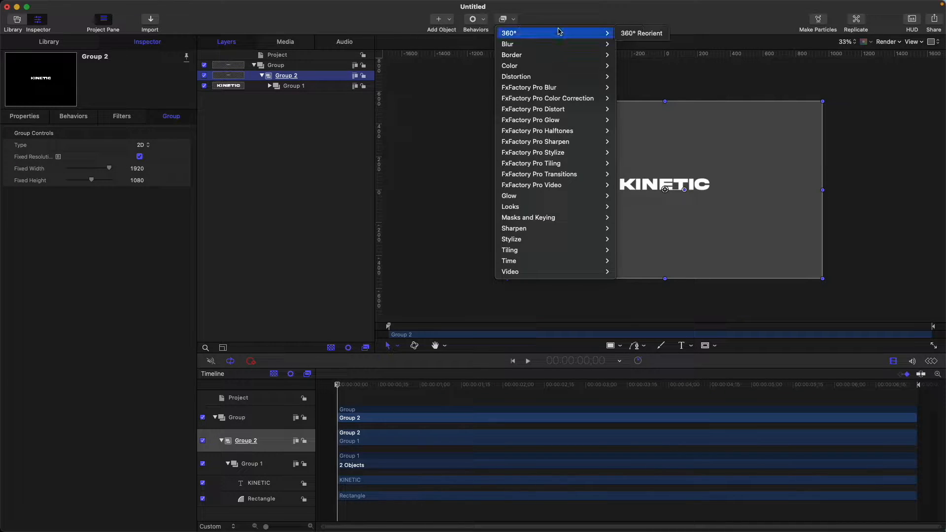
{"action": "mouse_move", "coordinate": [554, 250]}
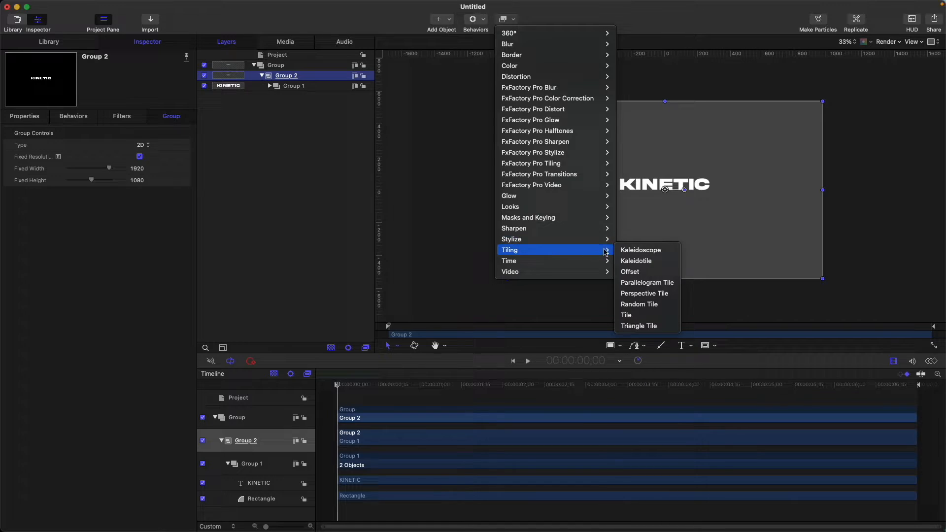
{"action": "left_click", "coordinate": [630, 317]}
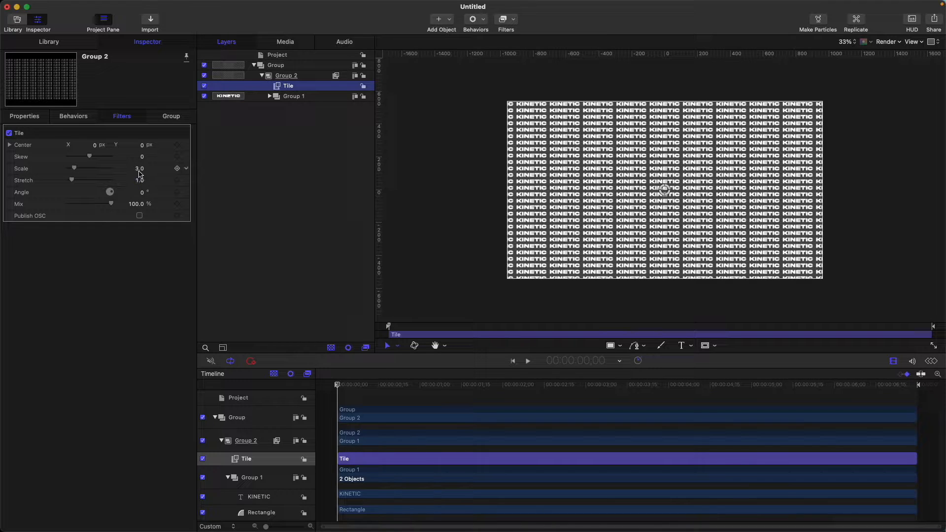
- Set the Tile filter's scale to 1.0
{"action": "left_click_drag", "start_coordinate": [139, 170], "coordinate": [139, 180]}
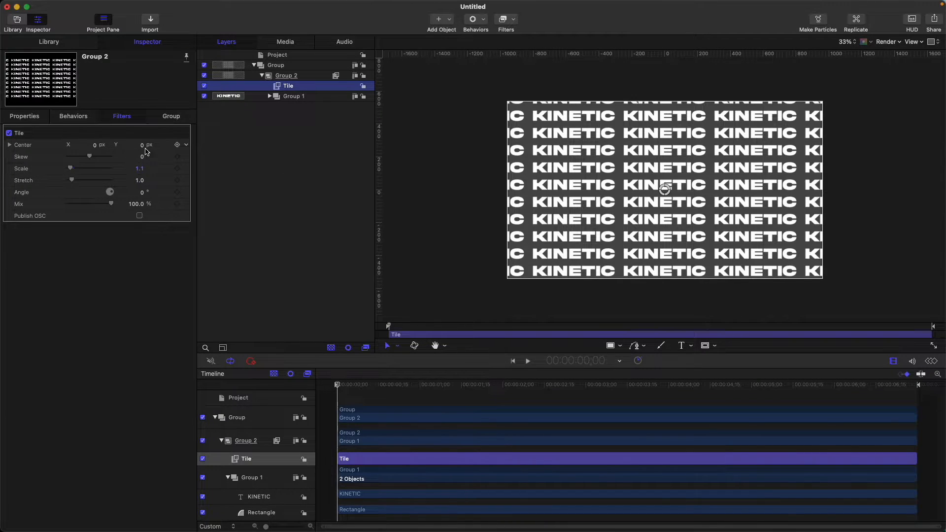
{"action": "left_click", "coordinate": [143, 169]}
{"action": "type", "text": "1.0"}
{"action": "key", "text": "Return"}
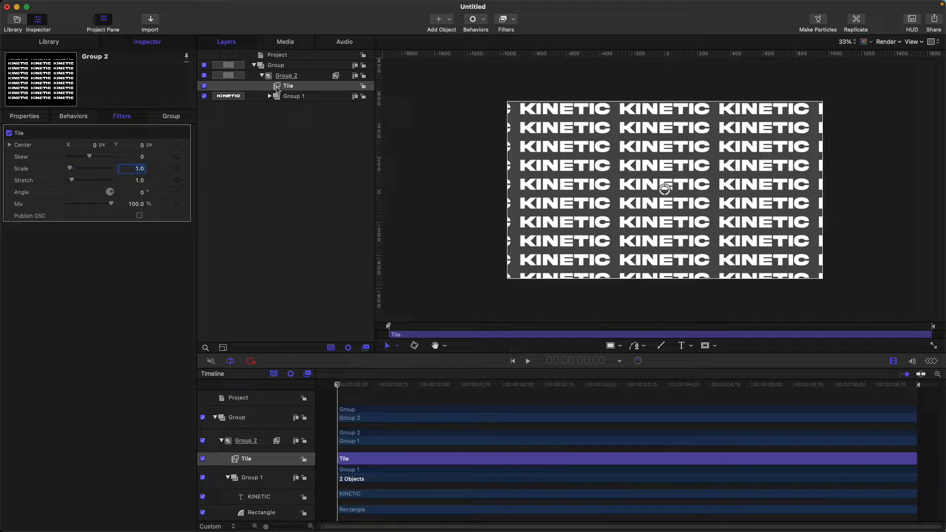
- Draw a rectangle mask on Group 2 that isolates the central column of tiled KINETIC text over the full canvas height
{"action": "left_click", "coordinate": [306, 77]}
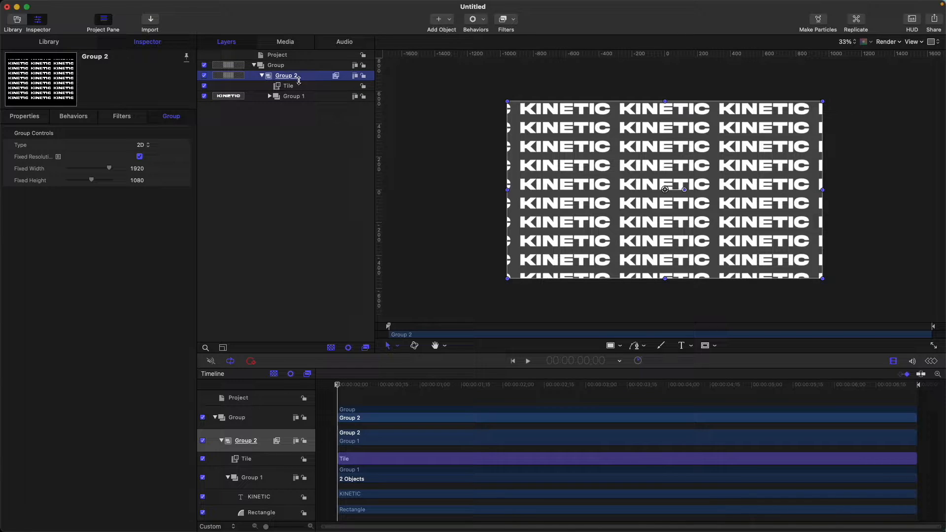
{"action": "key", "text": "alt+r"}
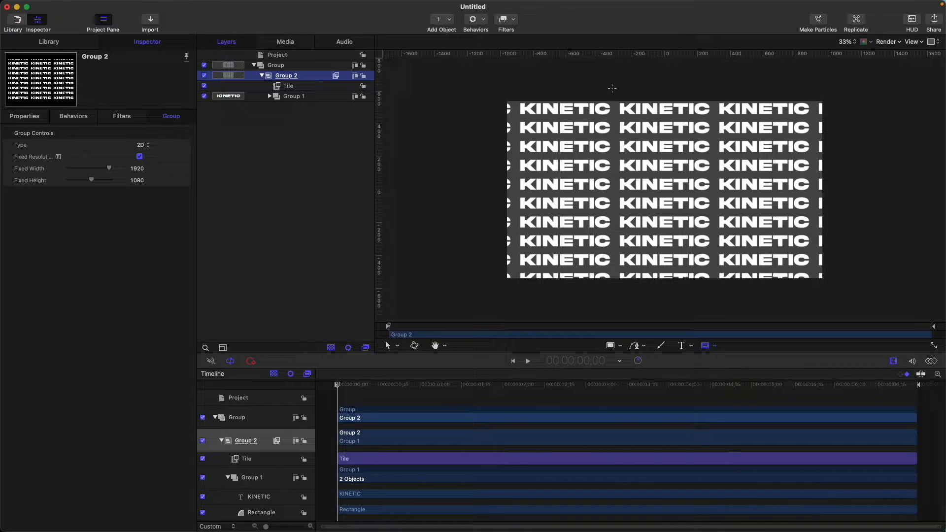
{"action": "left_click_drag", "start_coordinate": [612, 89], "coordinate": [714, 289]}
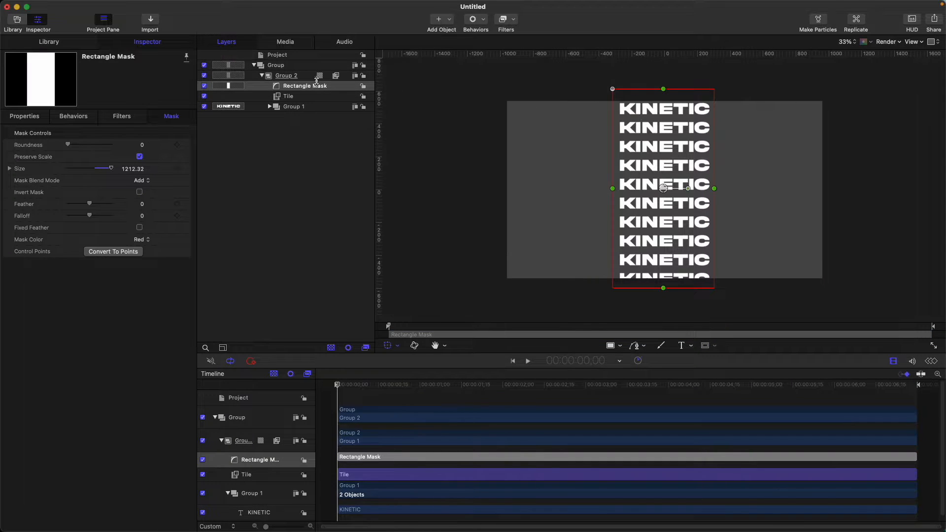
- Hide and show the transparent rectangle in Group 1 to compare its effect on the tile spacing
{"action": "left_click", "coordinate": [270, 107]}
{"action": "left_click", "coordinate": [326, 132]}
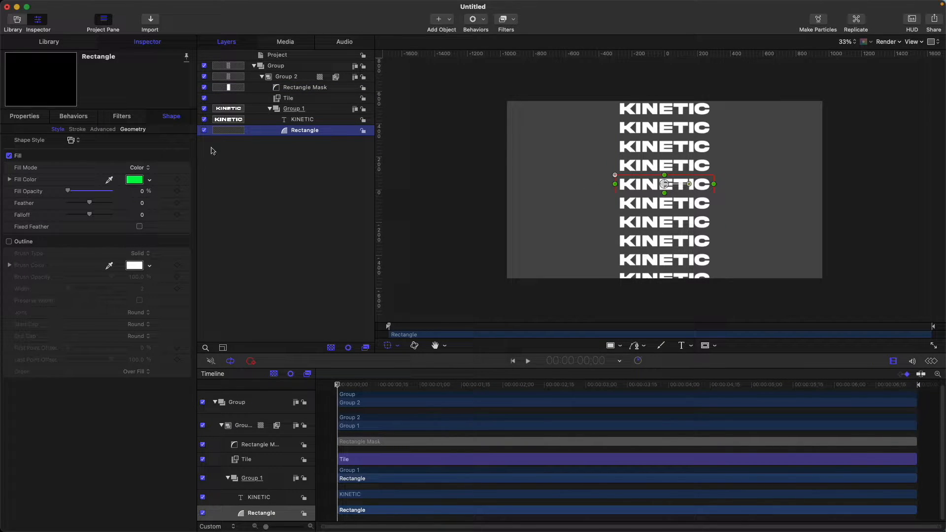
{"action": "left_click", "coordinate": [204, 131]}
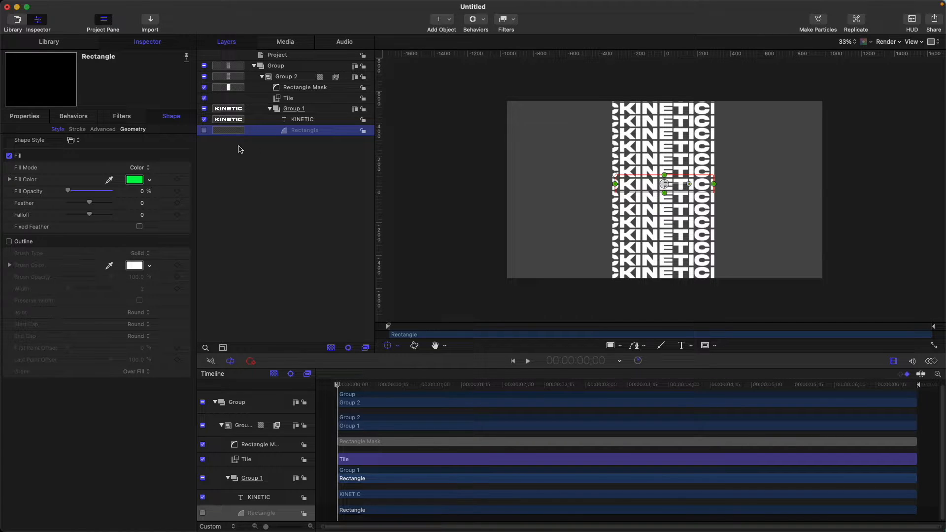
{"action": "left_click", "coordinate": [204, 131]}
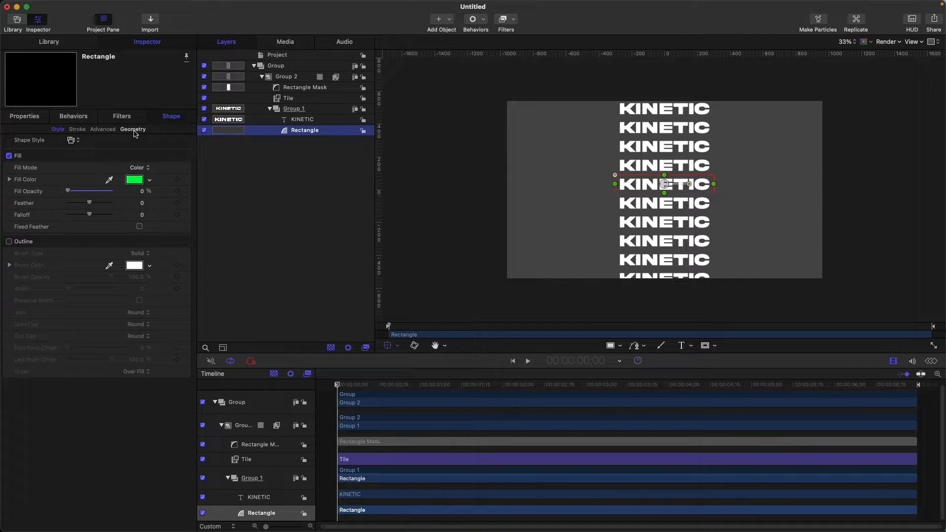
- Make a clone layer of the collapsed Group 2 and hide the original group
{"action": "left_click", "coordinate": [302, 78]}
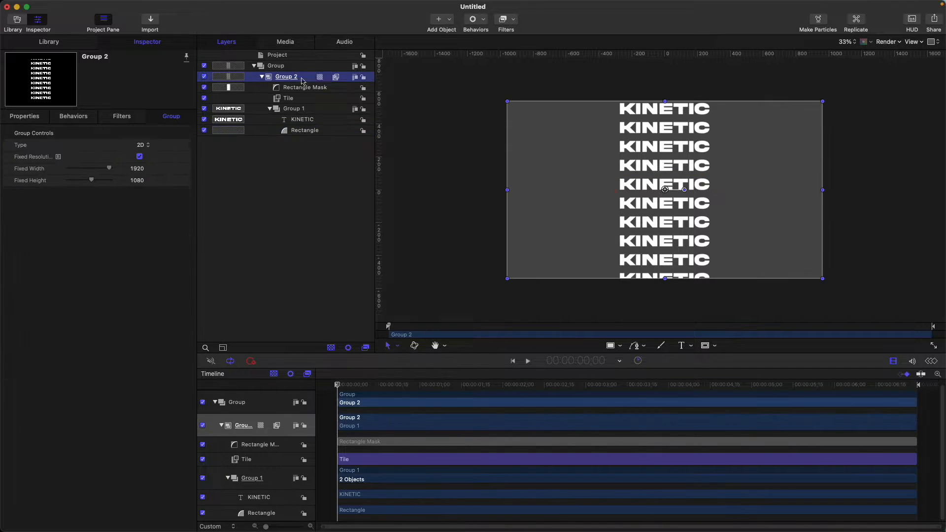
{"action": "left_click", "coordinate": [261, 77]}
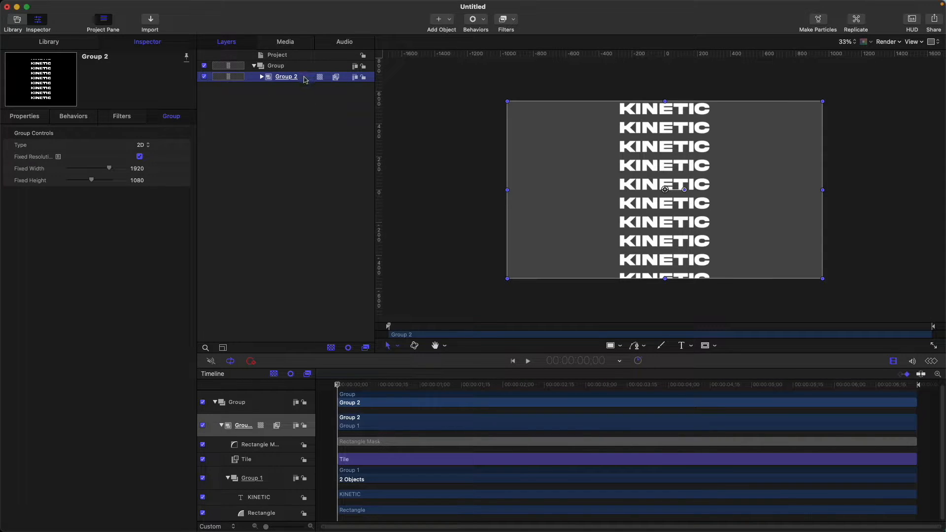
{"action": "key", "text": "k"}
{"action": "left_click", "coordinate": [284, 89]}
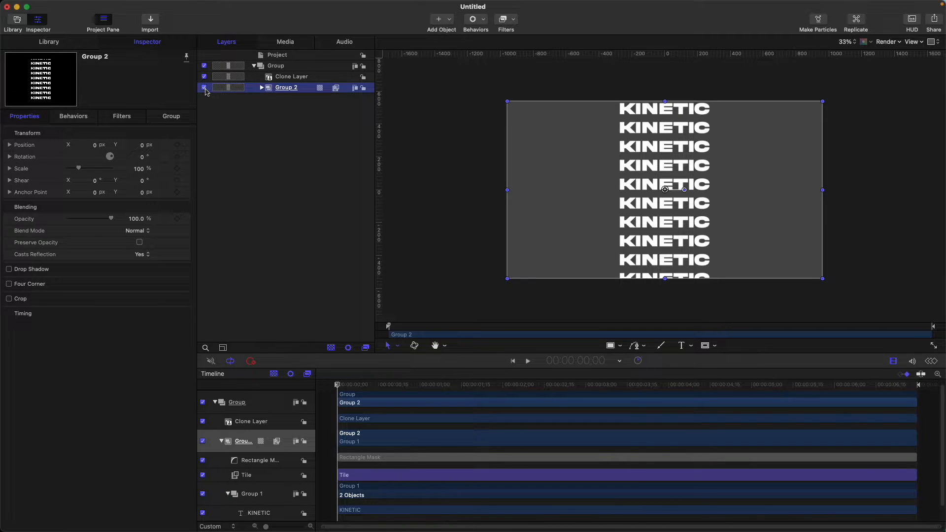
{"action": "left_click", "coordinate": [204, 88]}
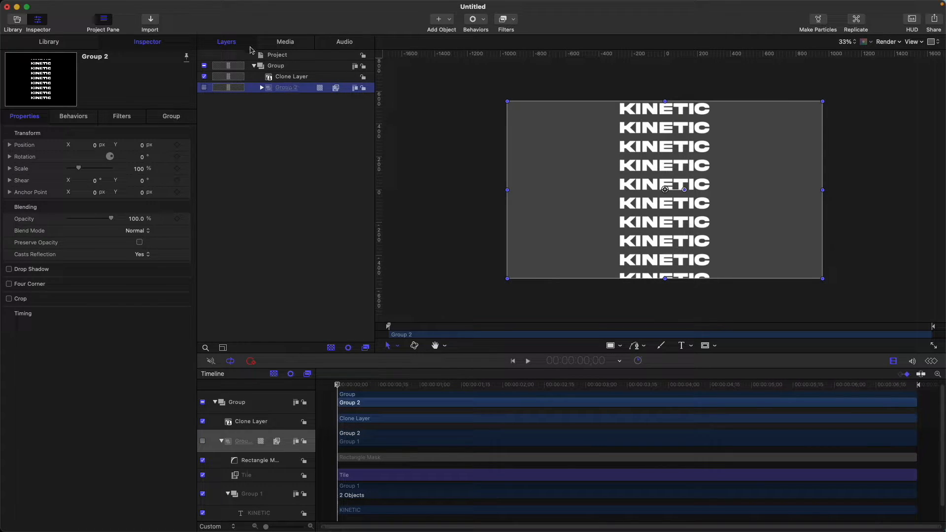
- Replicate the visible clone layer and place the replicator inside a new group
{"action": "left_click", "coordinate": [291, 78]}
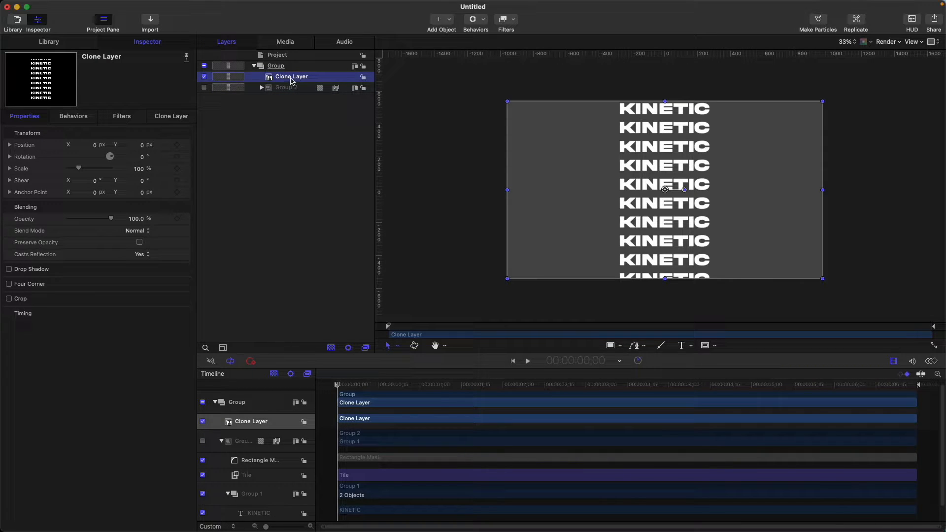
{"action": "key", "text": "l"}
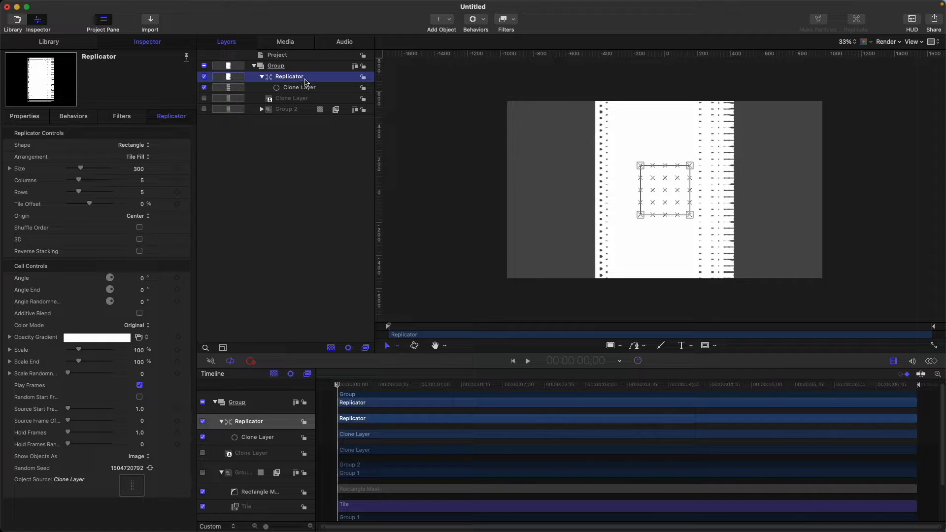
{"action": "key", "text": "shift+super+n"}
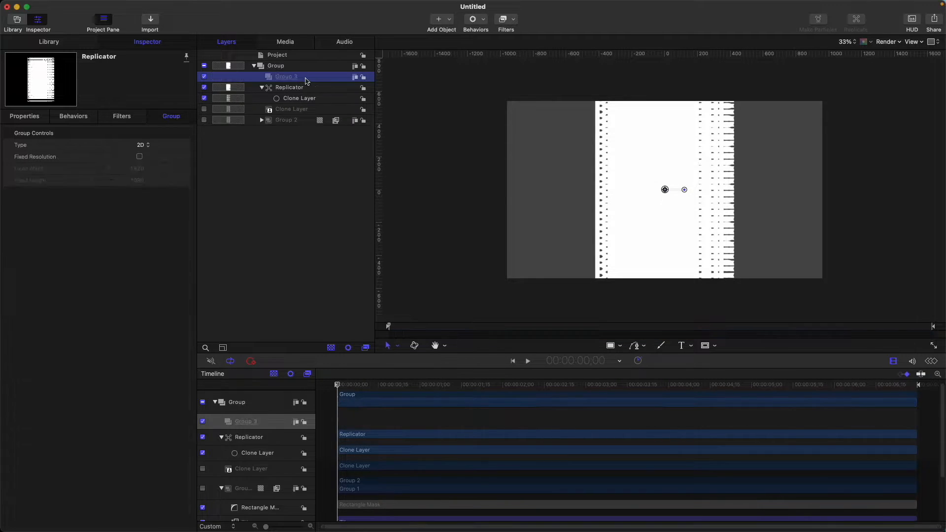
{"action": "left_click_drag", "start_coordinate": [321, 90], "coordinate": [306, 79]}
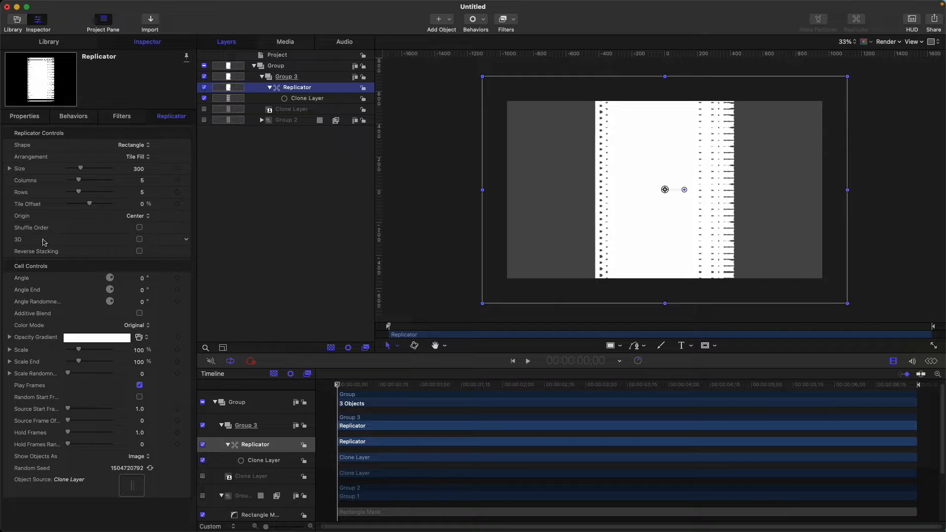
- Make the replicator 3D with a Sphere shape and an Outline arrangement
{"action": "left_click", "coordinate": [140, 240]}
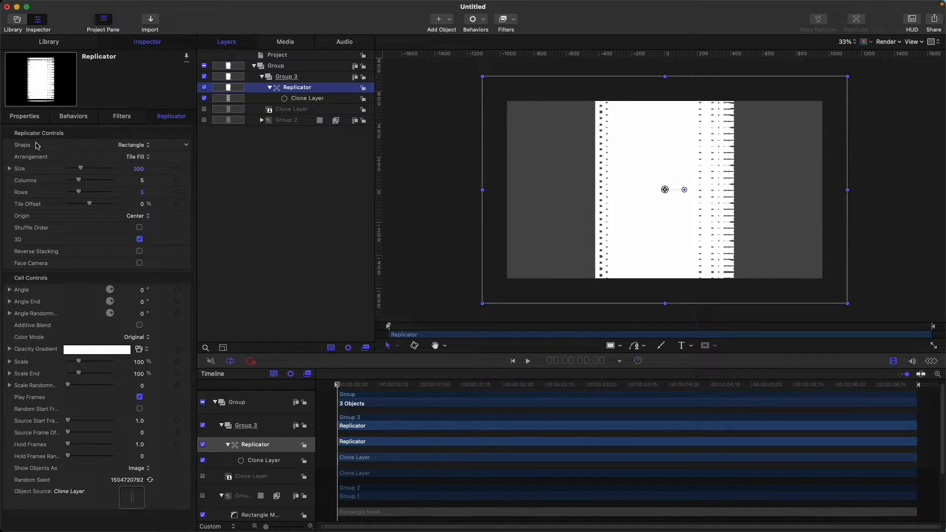
{"action": "left_click", "coordinate": [142, 146]}
{"action": "left_click", "coordinate": [141, 233]}
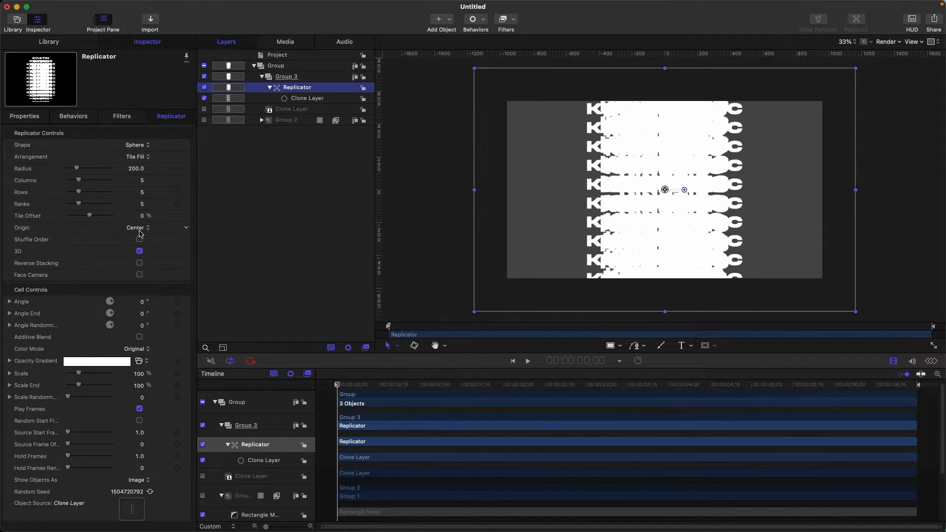
{"action": "left_click", "coordinate": [137, 157]}
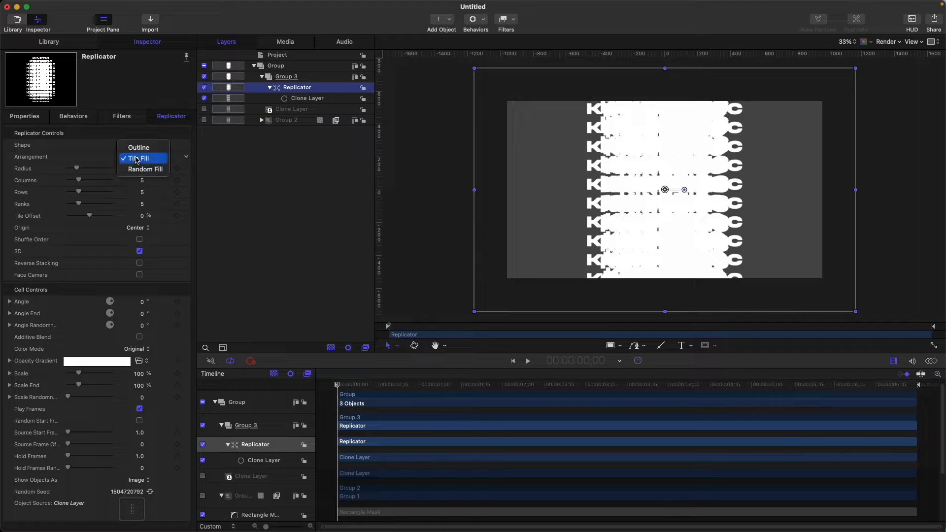
{"action": "left_click", "coordinate": [138, 148]}
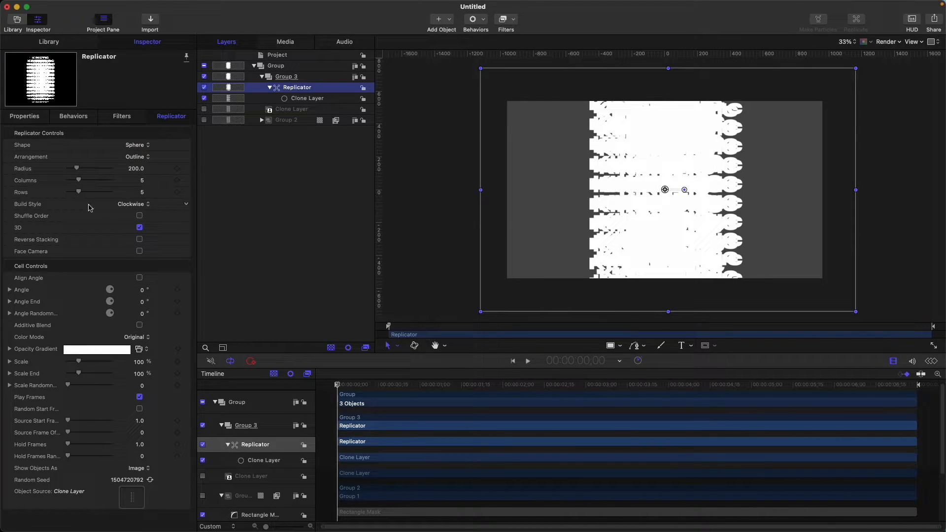
- Set the replicator to 1 row with Align Angle enabled and a radius of 378
{"action": "left_click", "coordinate": [143, 194]}
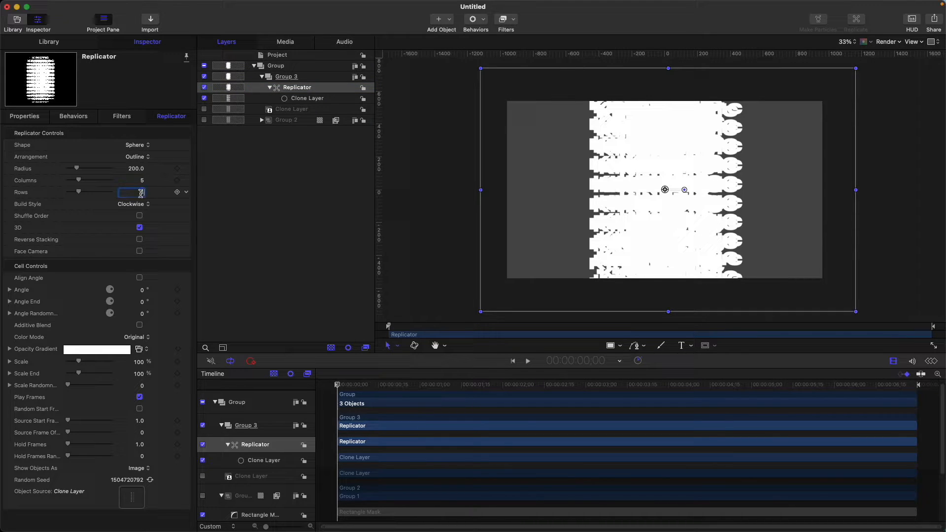
{"action": "type", "text": "1"}
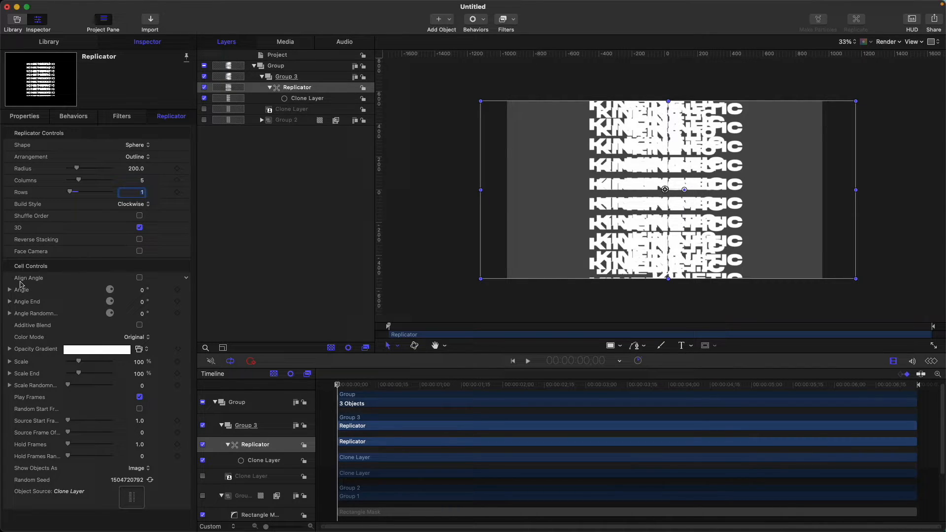
{"action": "left_click", "coordinate": [139, 278]}
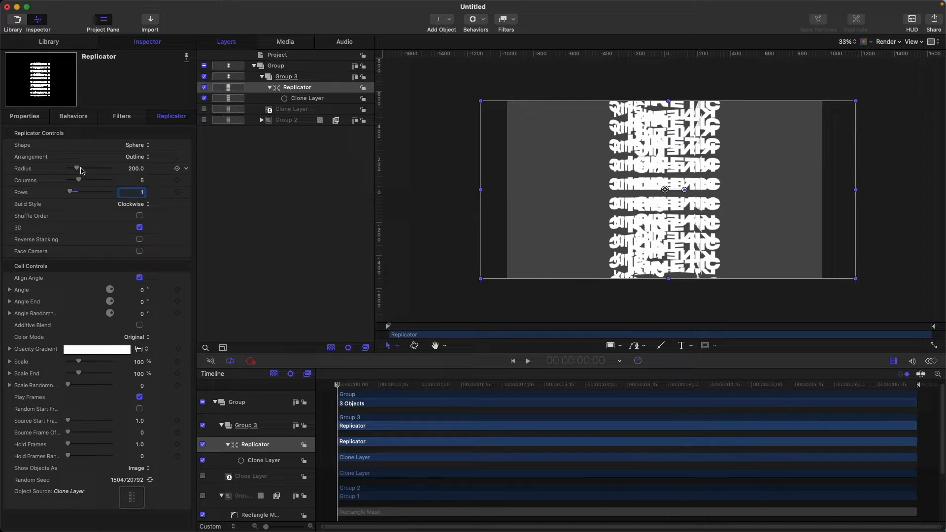
{"action": "left_click_drag", "start_coordinate": [78, 169], "coordinate": [84, 169]}
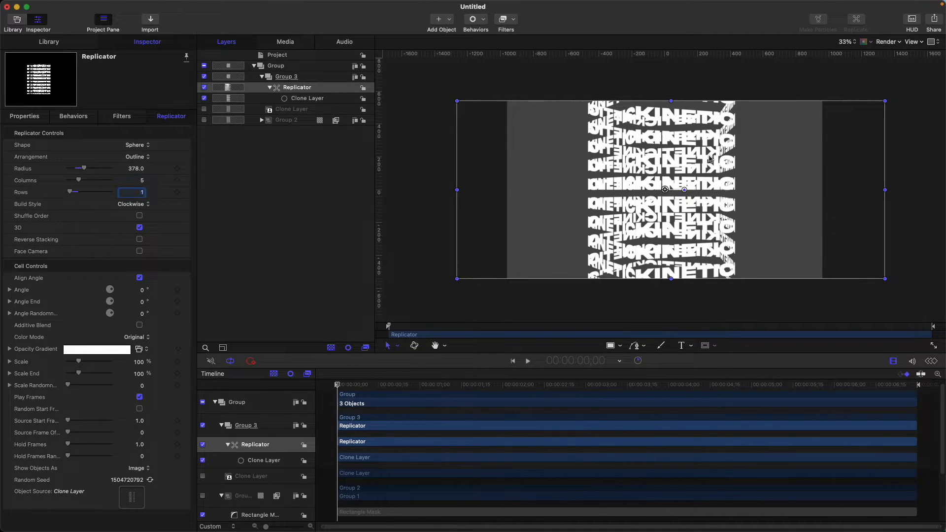
- Apply the Sphere distortion filter to Group 3
{"action": "left_click", "coordinate": [294, 78]}
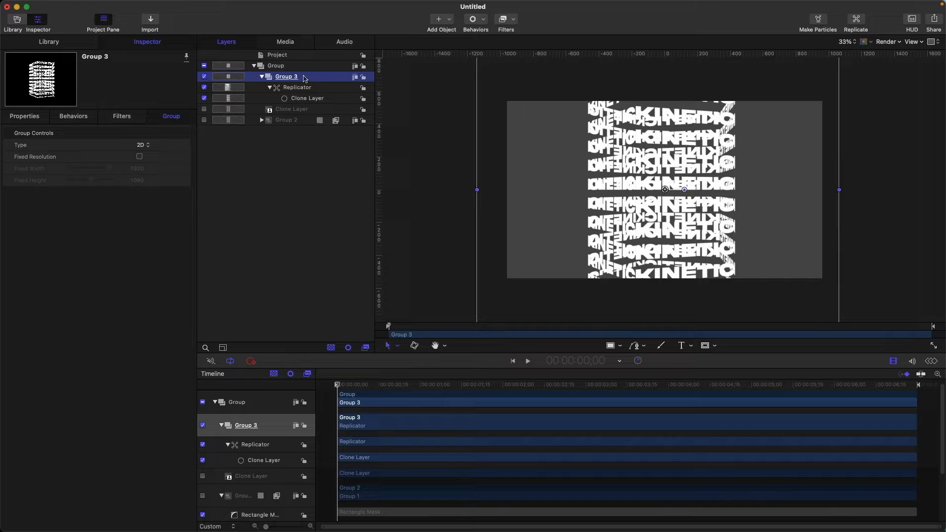
{"action": "left_click", "coordinate": [508, 24]}
{"action": "mouse_move", "coordinate": [582, 77]}
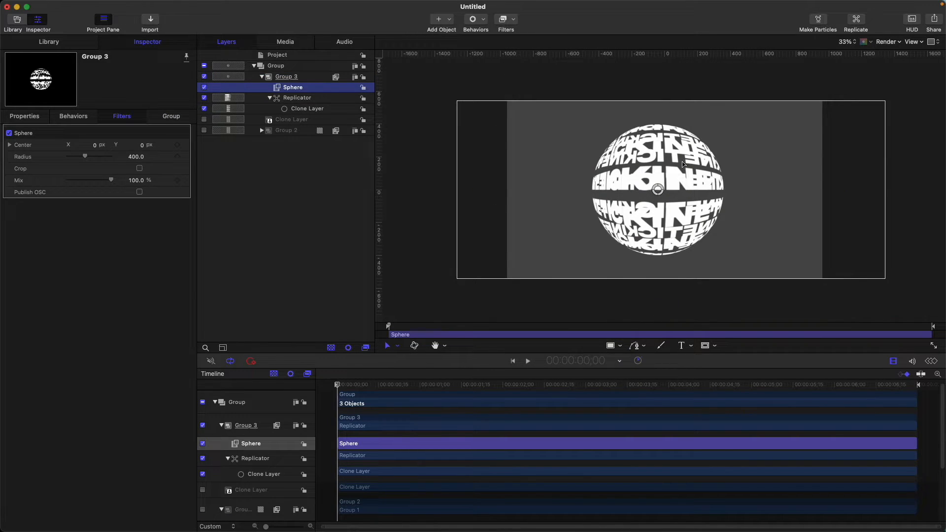
- Add a Rate parameter behavior to the Center X of the Tile filter in Group 2
{"action": "left_click", "coordinate": [262, 131]}
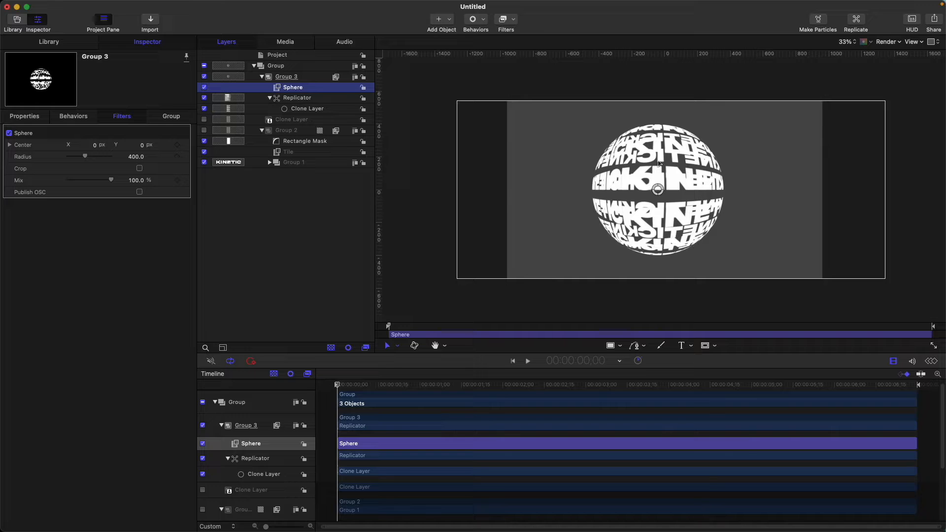
{"action": "left_click", "coordinate": [309, 152]}
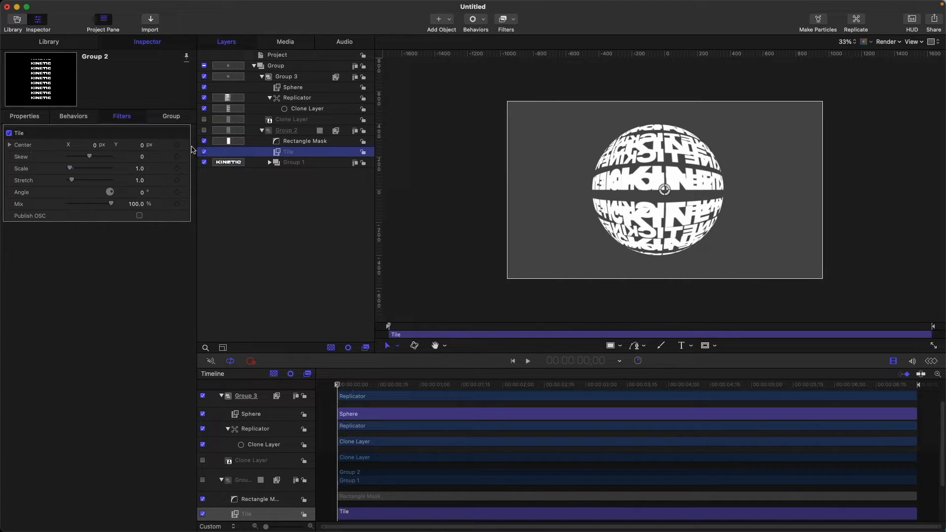
{"action": "left_click", "coordinate": [9, 145]}
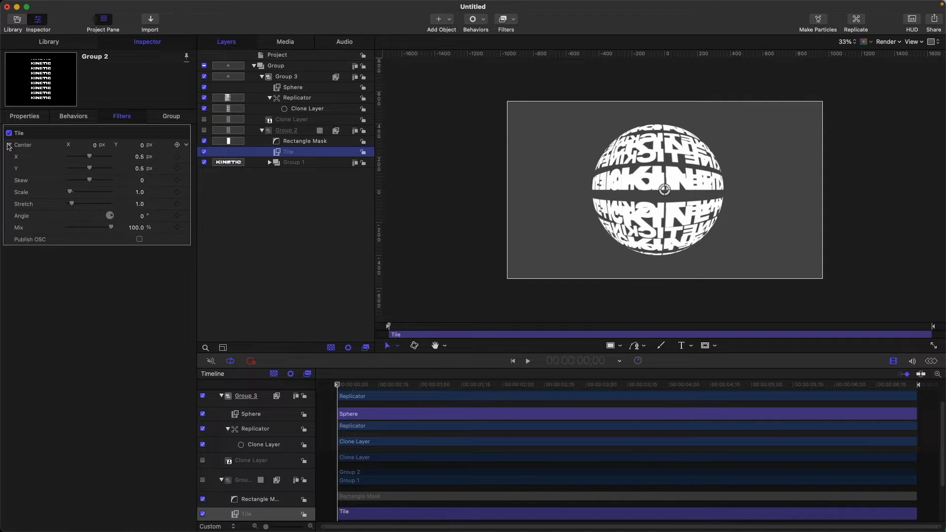
{"action": "left_click", "coordinate": [186, 159]}
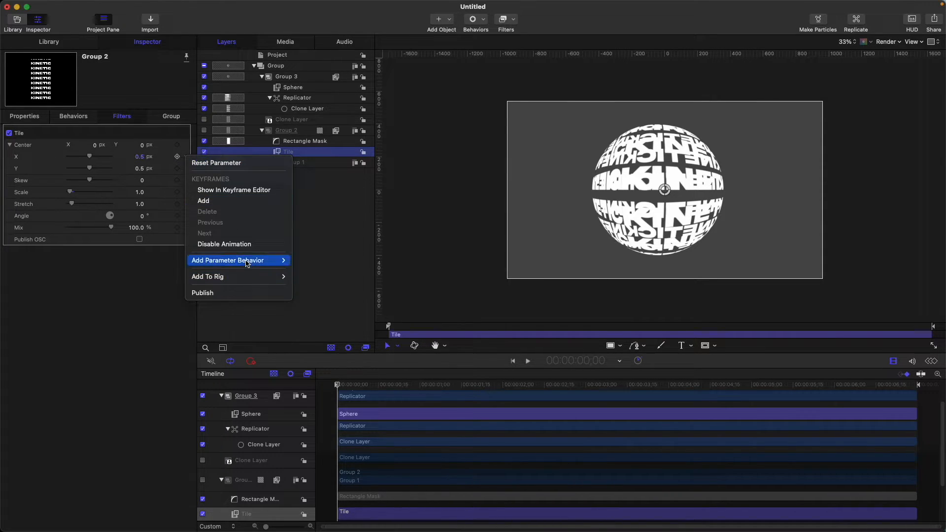
{"action": "mouse_move", "coordinate": [257, 260]}
{"action": "left_click", "coordinate": [304, 402]}
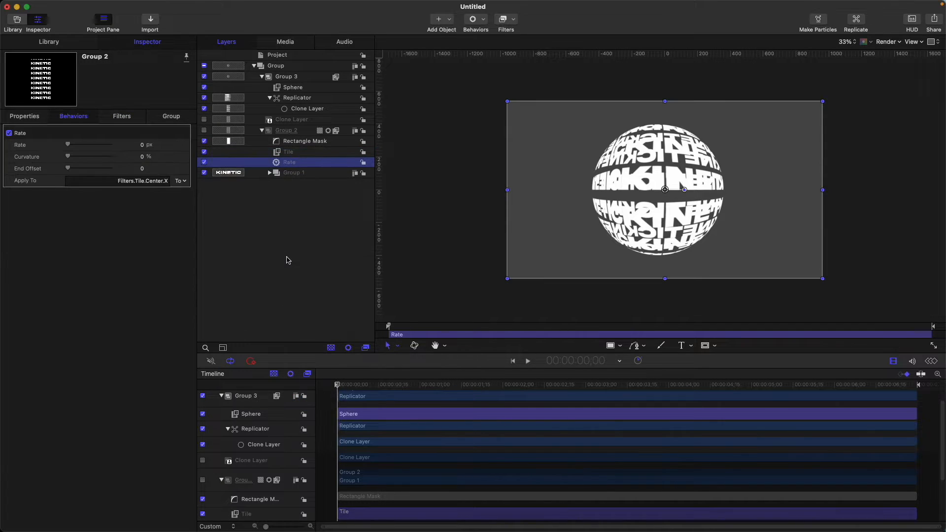
- Try a rate of -0.1 px for the Tile filter's Center X and play the animation
{"action": "left_click", "coordinate": [143, 145]}
{"action": "type", "text": "-"}
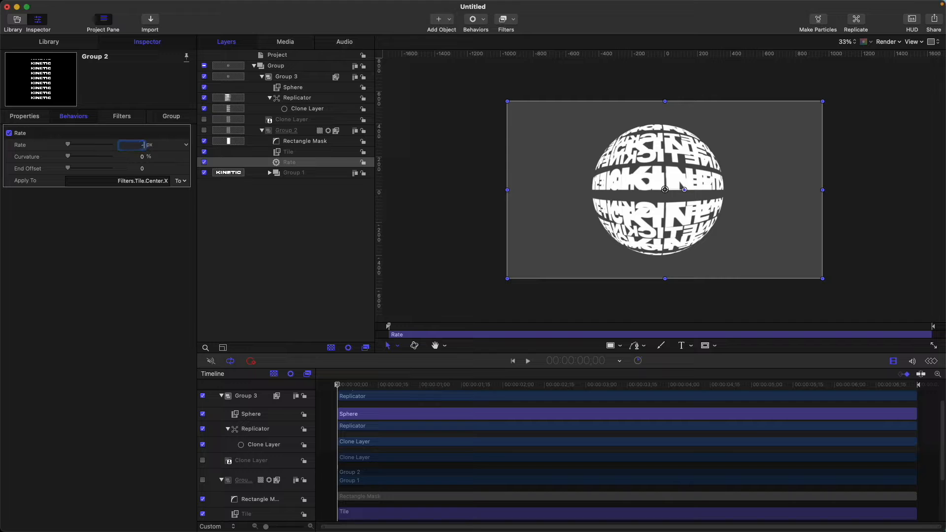
{"action": "type", "text": "0.1"}
{"action": "key", "text": "space"}
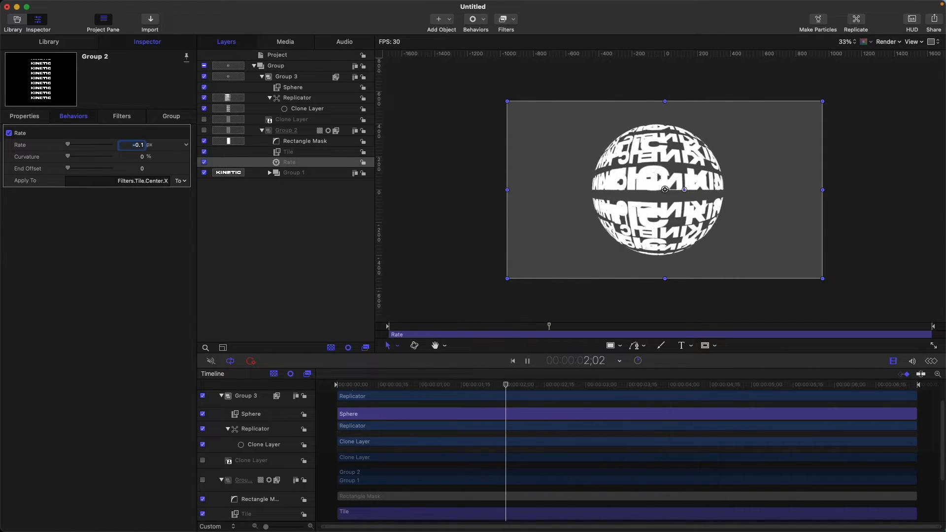
{"action": "key", "text": "space"}
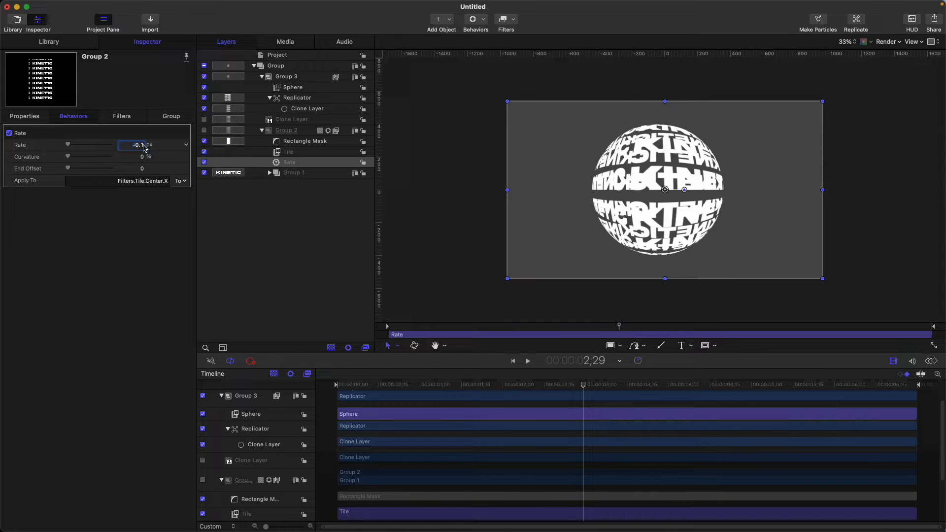
- Set the Rate behavior to 0.1 px, preview the playback and return the playhead to the start
{"action": "key", "text": "BackSpace"}
{"action": "type", "text": ".10"}
{"action": "key", "text": "Return"}
{"action": "key", "text": "space"}
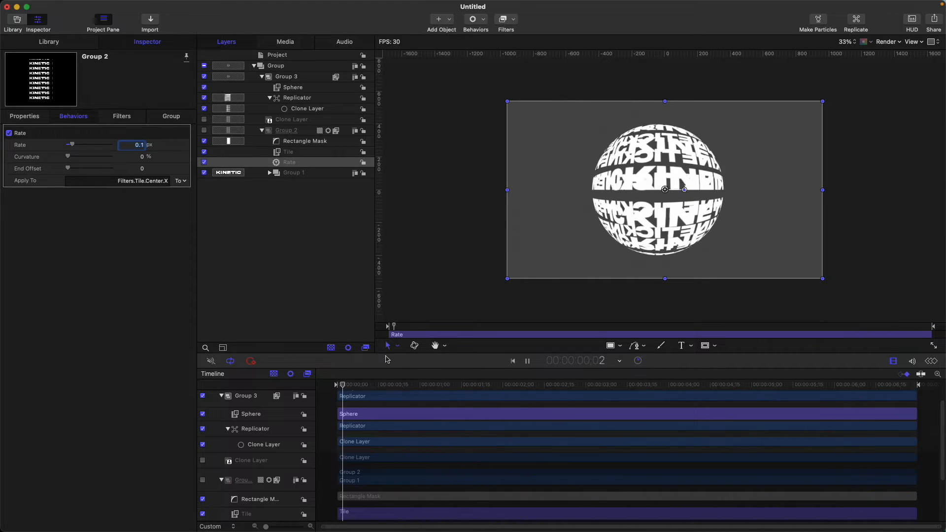
{"action": "key", "text": "space"}
{"action": "left_click_drag", "start_coordinate": [394, 386], "coordinate": [313, 380]}
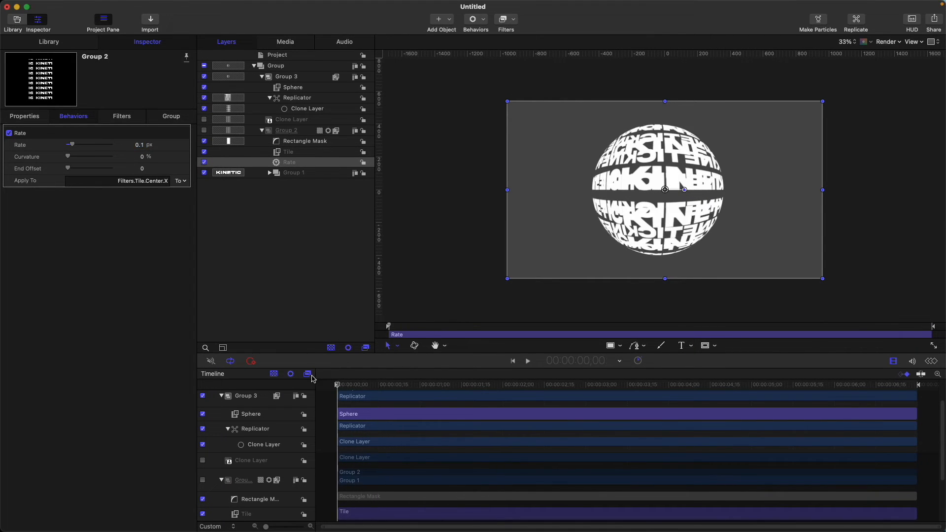
- Apply the Tiny Planet distortion filter to Group 3
{"action": "left_click", "coordinate": [297, 79]}
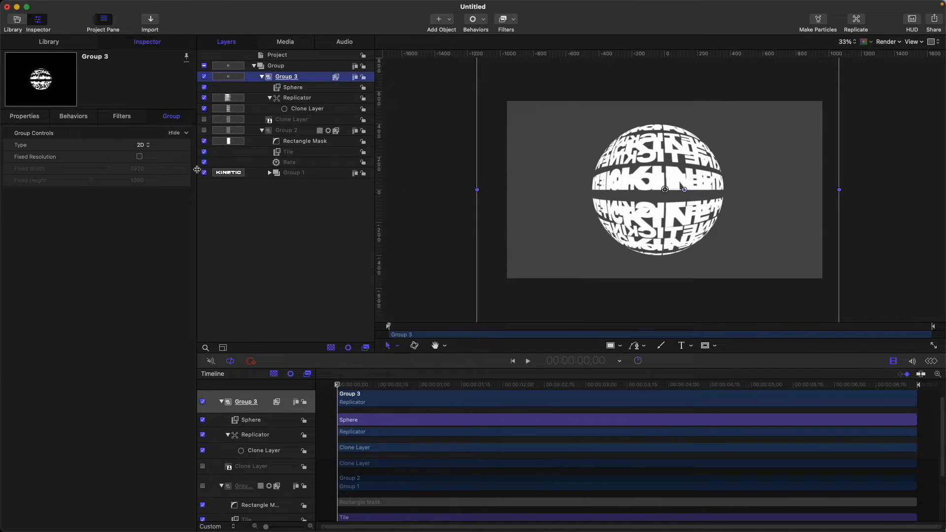
{"action": "left_click", "coordinate": [512, 22]}
{"action": "mouse_move", "coordinate": [547, 78]}
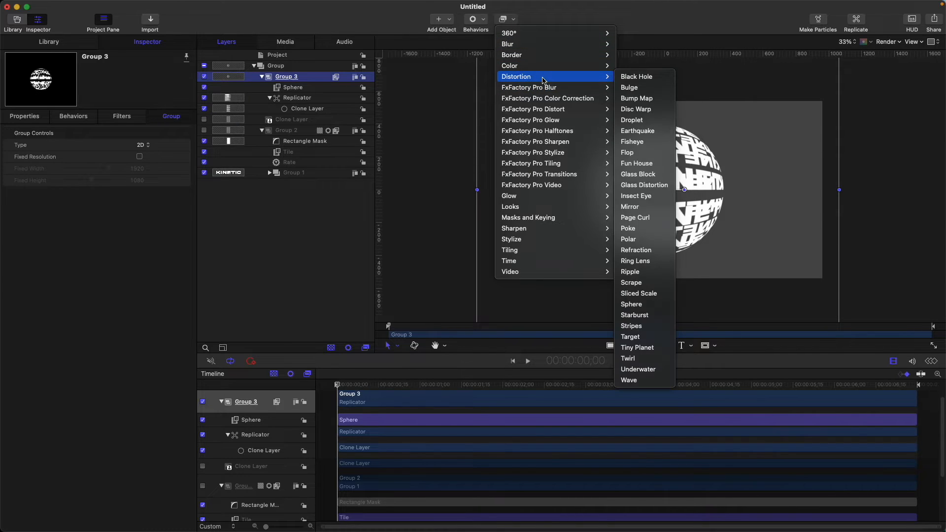
{"action": "left_click", "coordinate": [657, 349]}
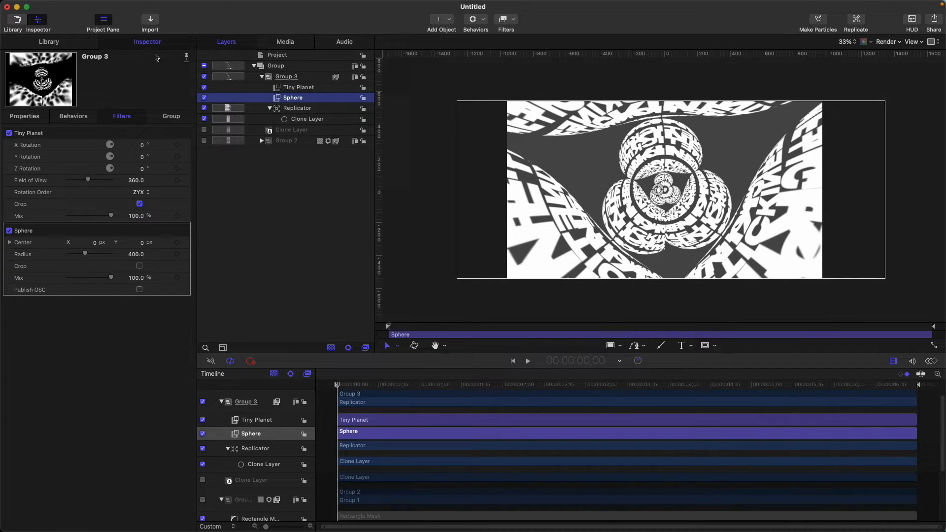
- Switch Group 3 to 3D and set its Sphere filter's radius to 482
{"action": "left_click", "coordinate": [314, 77]}
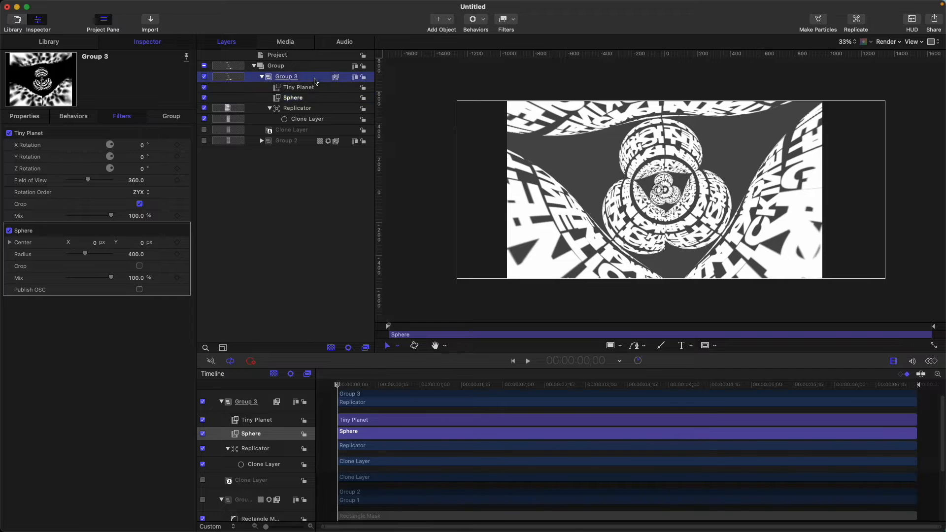
{"action": "left_click", "coordinate": [355, 78]}
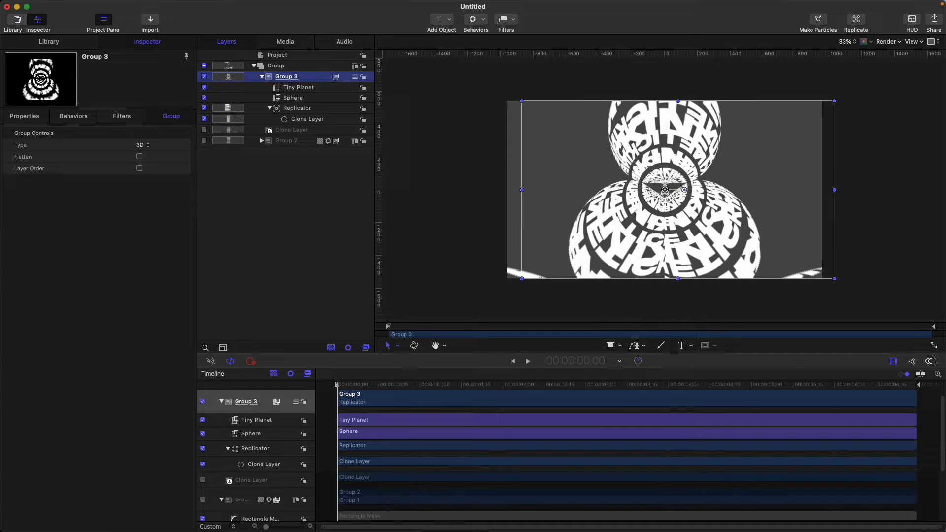
{"action": "left_click", "coordinate": [294, 98]}
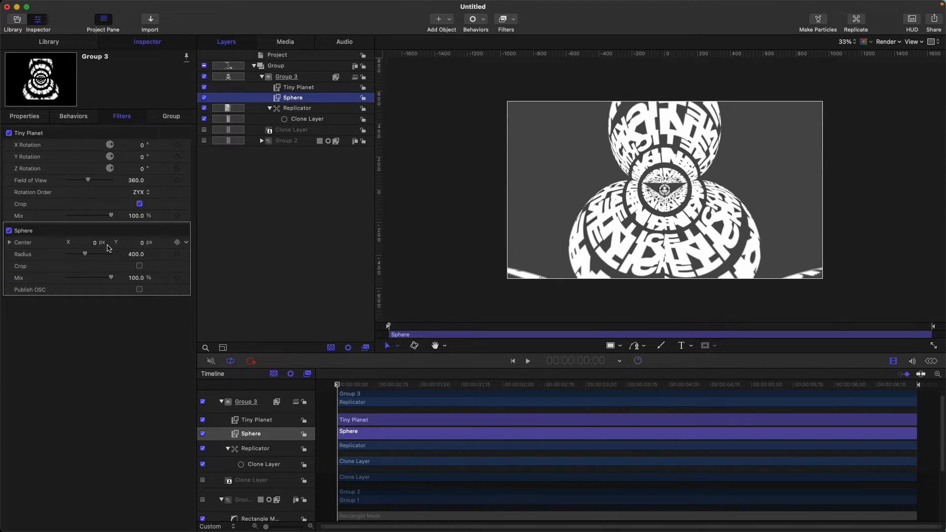
{"action": "left_click_drag", "start_coordinate": [86, 257], "coordinate": [88, 257]}
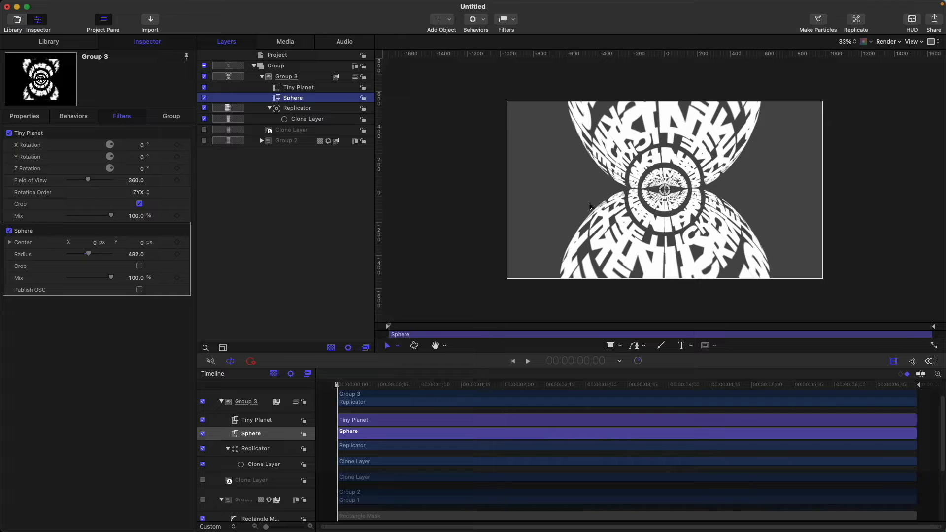
- Play the animation with Group 2's Tile filter shown, and select the Tiny Planet filter in Group 3
{"action": "left_click", "coordinate": [261, 142]}
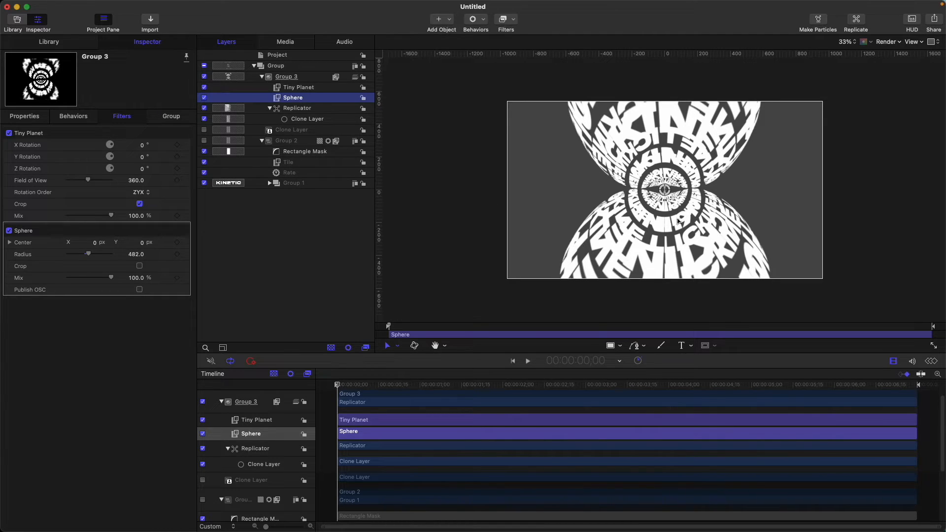
{"action": "left_click", "coordinate": [289, 163]}
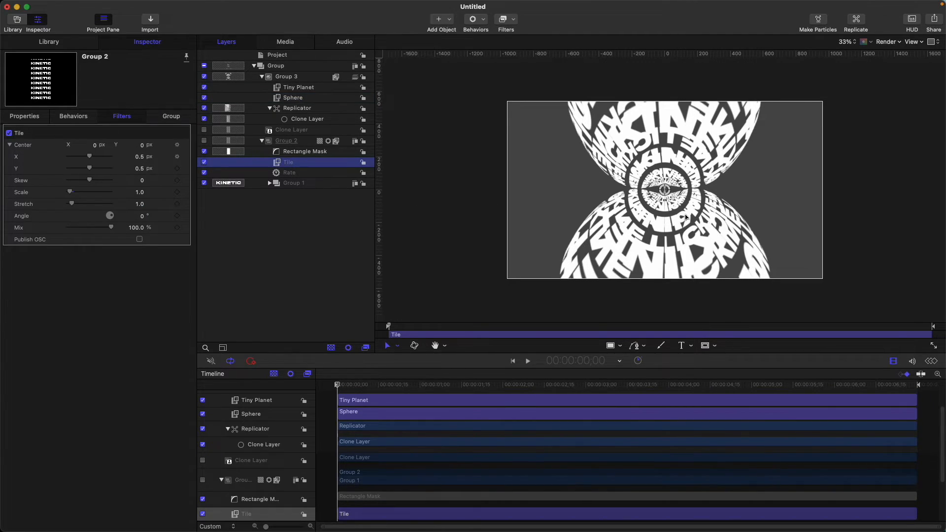
{"action": "key", "text": "space"}
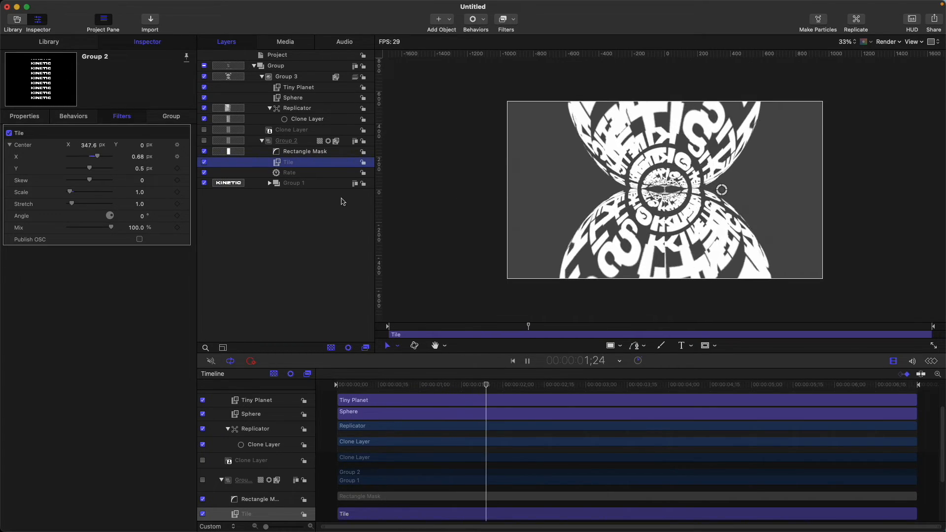
{"action": "left_click", "coordinate": [299, 88]}
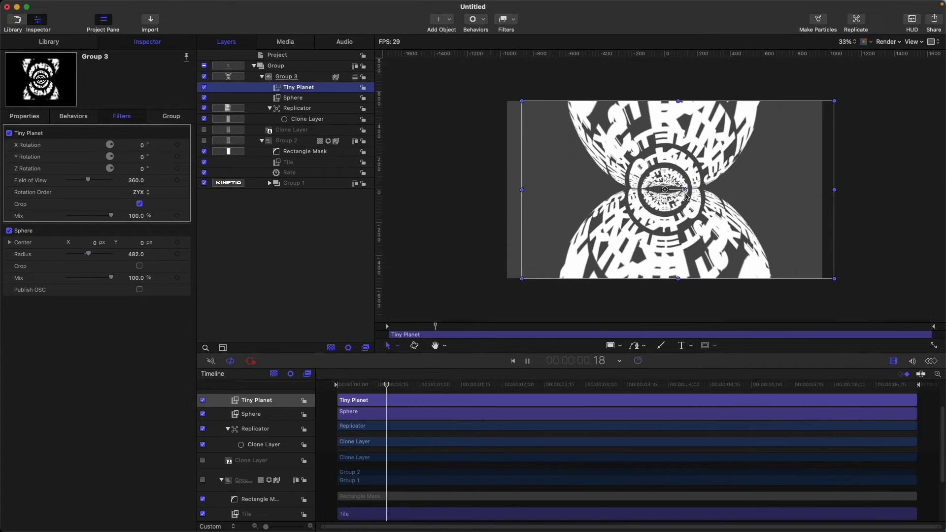
- Return the playhead to the start and add a Rate parameter behavior to the Tiny Planet filter's Y Rotation
{"action": "key", "text": "space"}
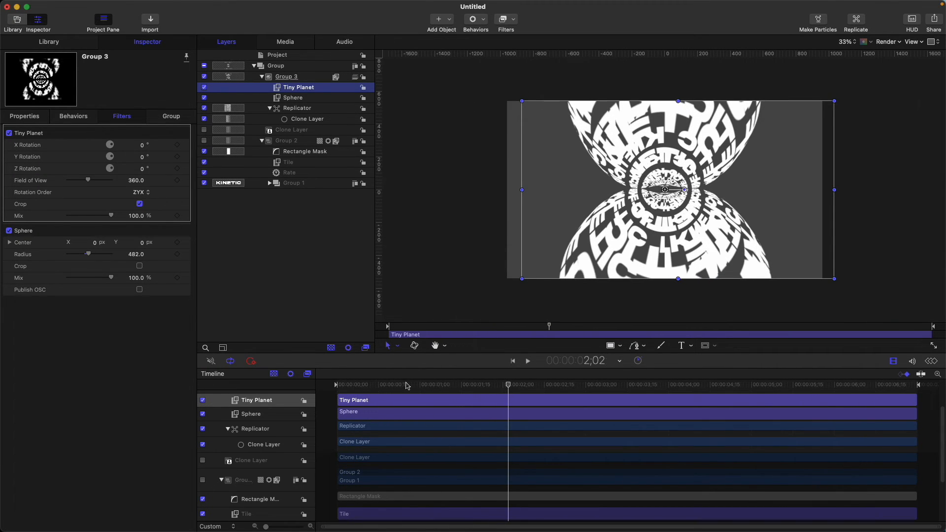
{"action": "left_click_drag", "start_coordinate": [407, 386], "coordinate": [311, 382]}
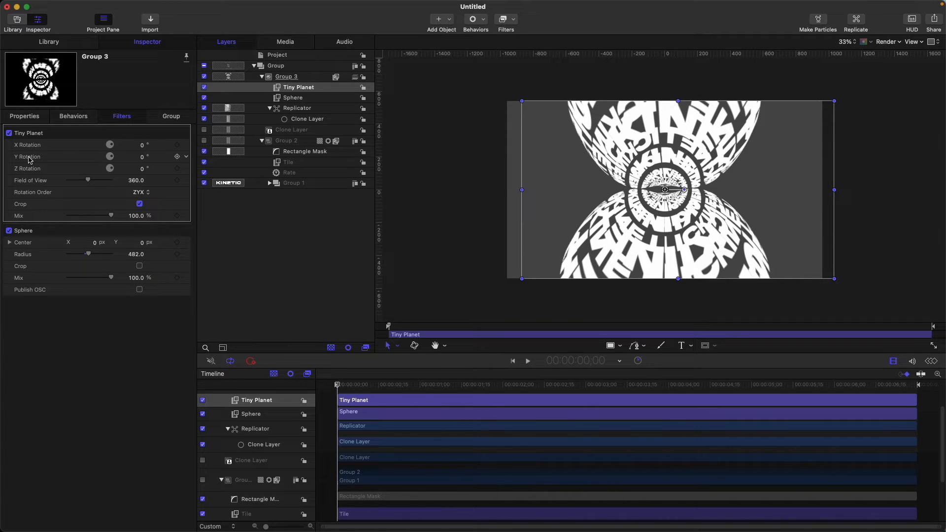
{"action": "left_click_drag", "start_coordinate": [143, 160], "coordinate": [143, 159]}
{"action": "key", "text": "super+z"}
{"action": "left_click", "coordinate": [187, 159]}
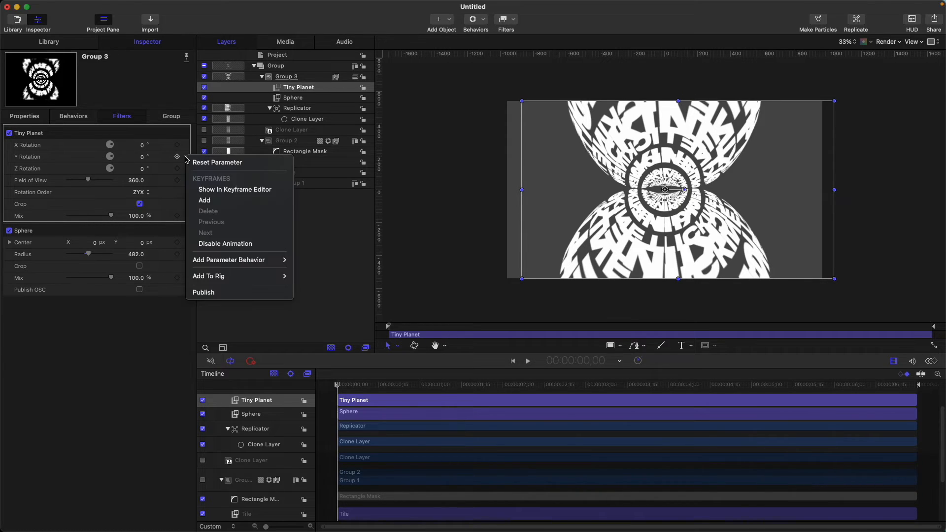
{"action": "mouse_move", "coordinate": [237, 260]}
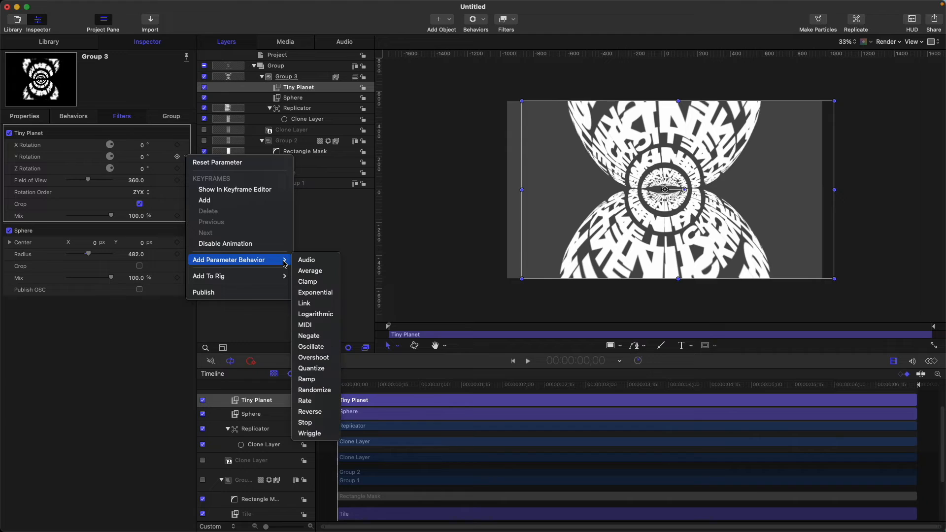
{"action": "left_click", "coordinate": [308, 401]}
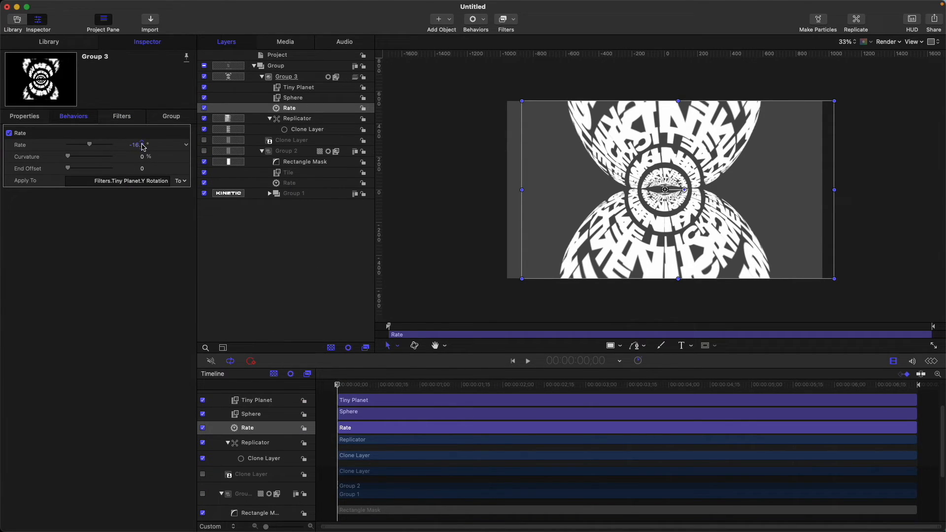
{"action": "type", "text": "-10"}
{"action": "key", "text": "Return"}
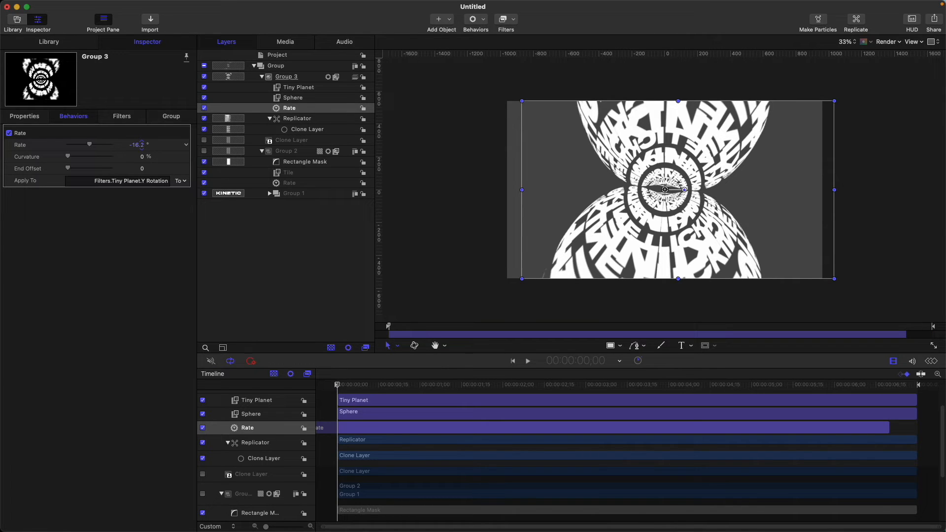
{"action": "key", "text": "super+z"}
- Set the rate of the Tiny Planet Y Rotation behavior to -10° and preview the playback
{"action": "double_click", "coordinate": [142, 145]}
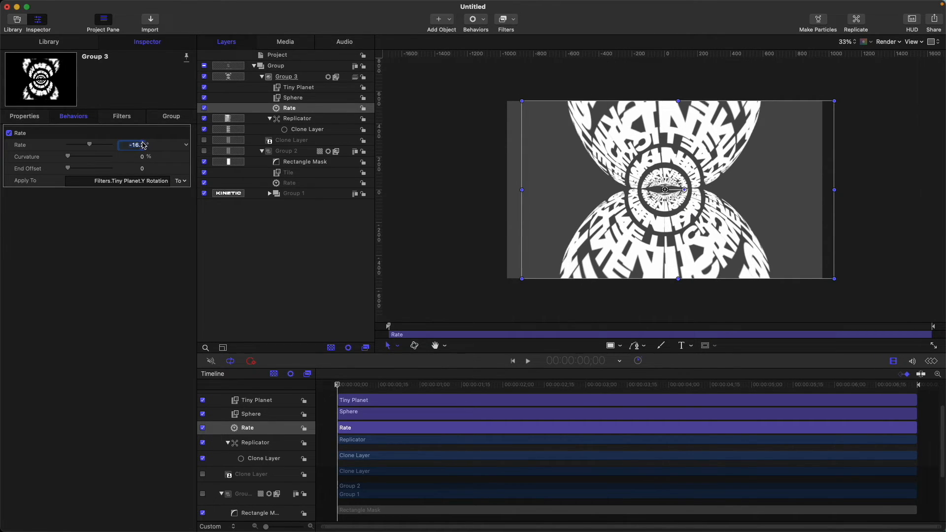
{"action": "double_click", "coordinate": [143, 143]}
{"action": "type", "text": "-10"}
{"action": "key", "text": "Return"}
{"action": "key", "text": "space"}
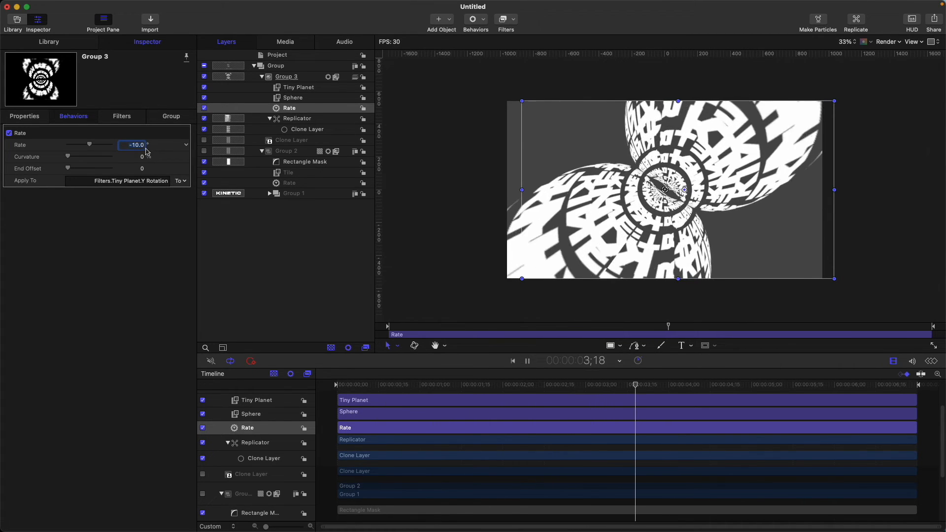
{"action": "key", "text": "space"}
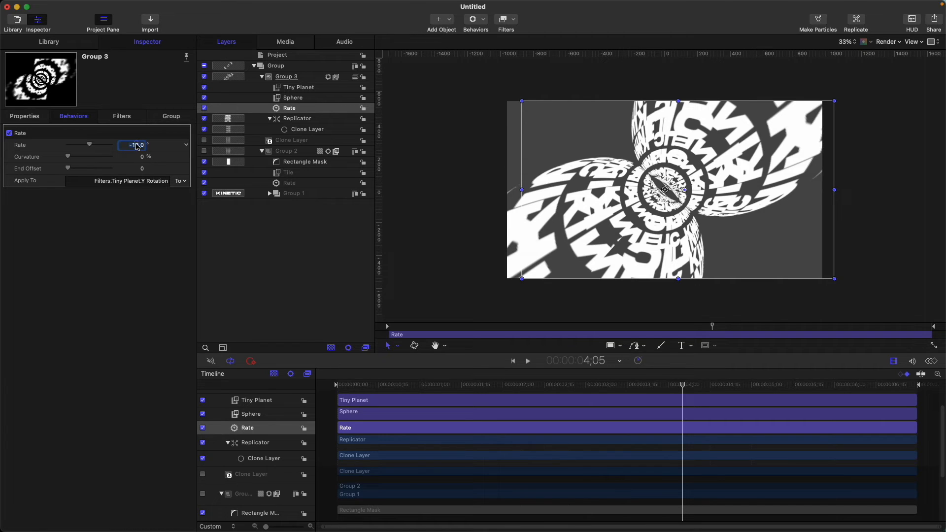
- Set the rate of the Tiny Planet Y Rotation behavior to -50° and play the animation to check the faster spin
{"action": "key", "text": "BackSpace"}
{"action": "type", "text": "-50"}
{"action": "key", "text": "Return"}
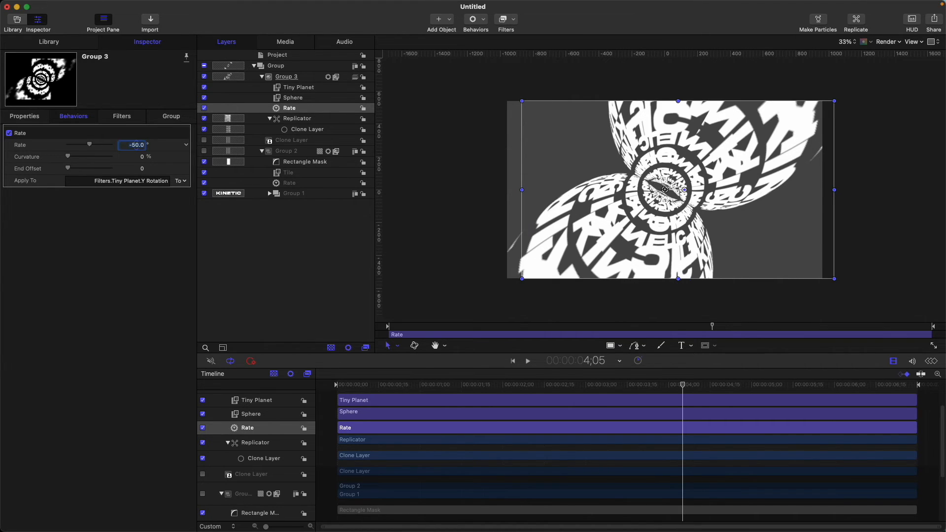
{"action": "key", "text": "space"}
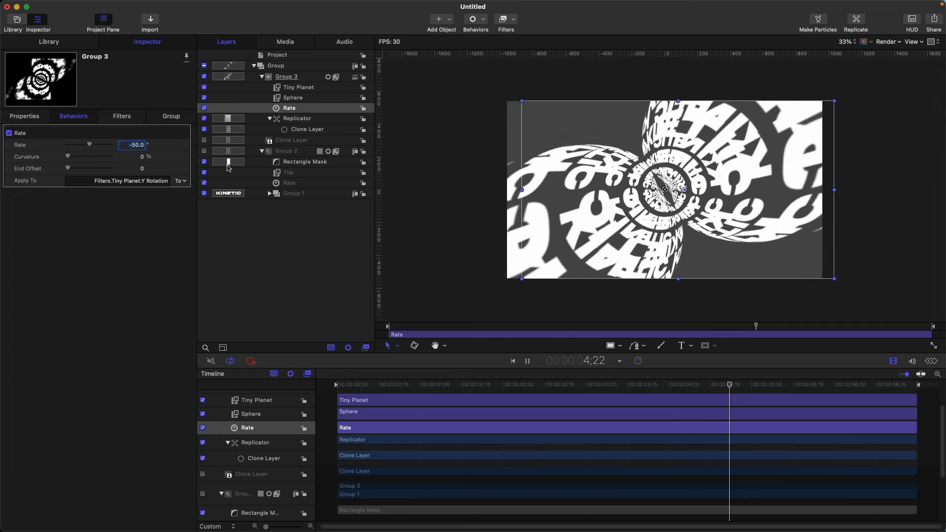
{"action": "key", "text": "space"}
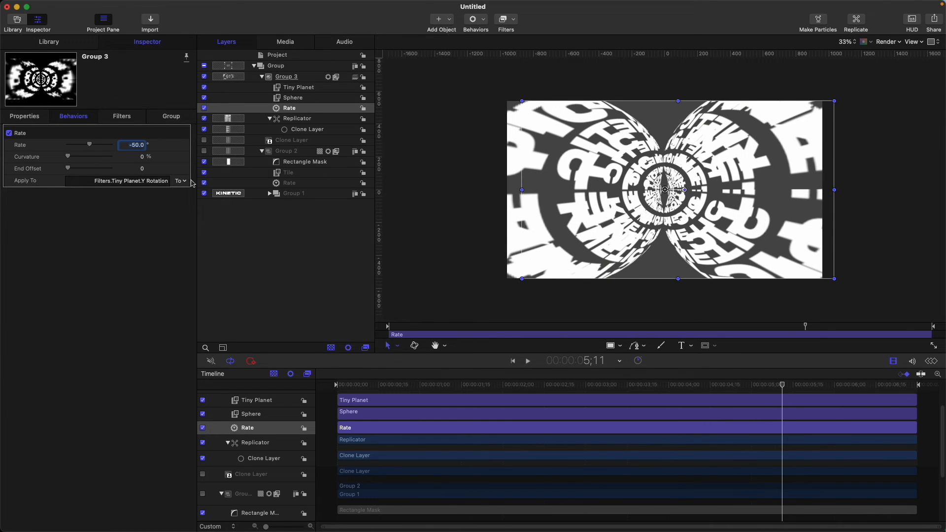
{"action": "key", "text": "space"}
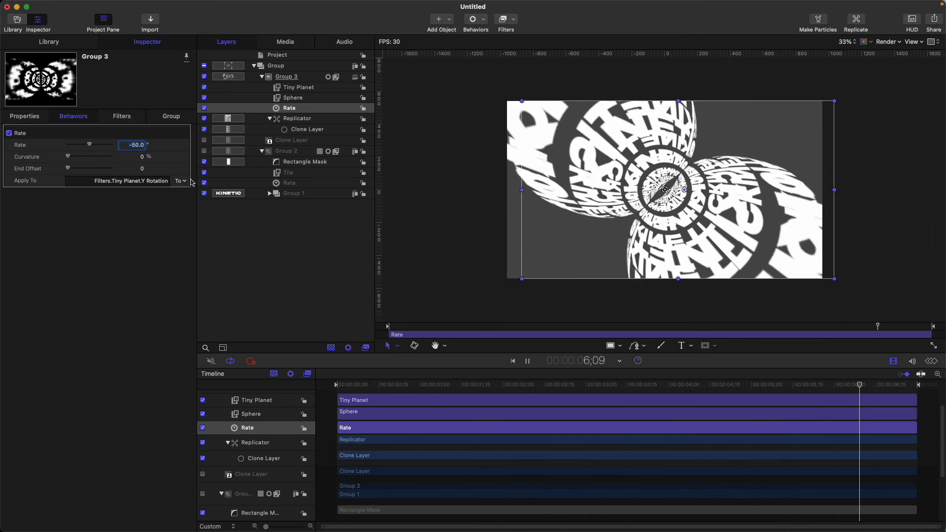